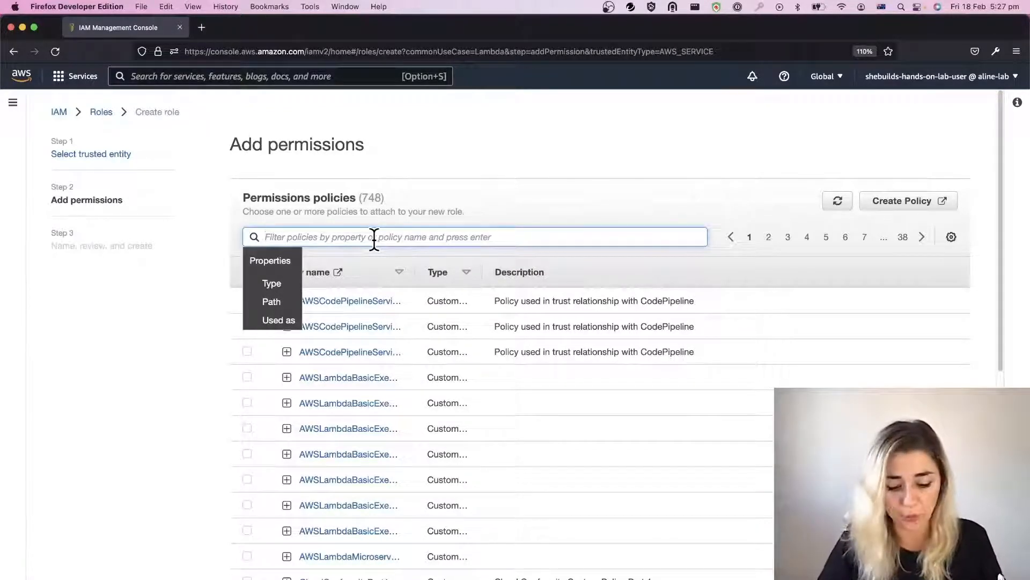
Step: Filter the permissions policies by "s3fullaccess" and select the AmazonS3FullAccess policy for the new role
text(s3fu)
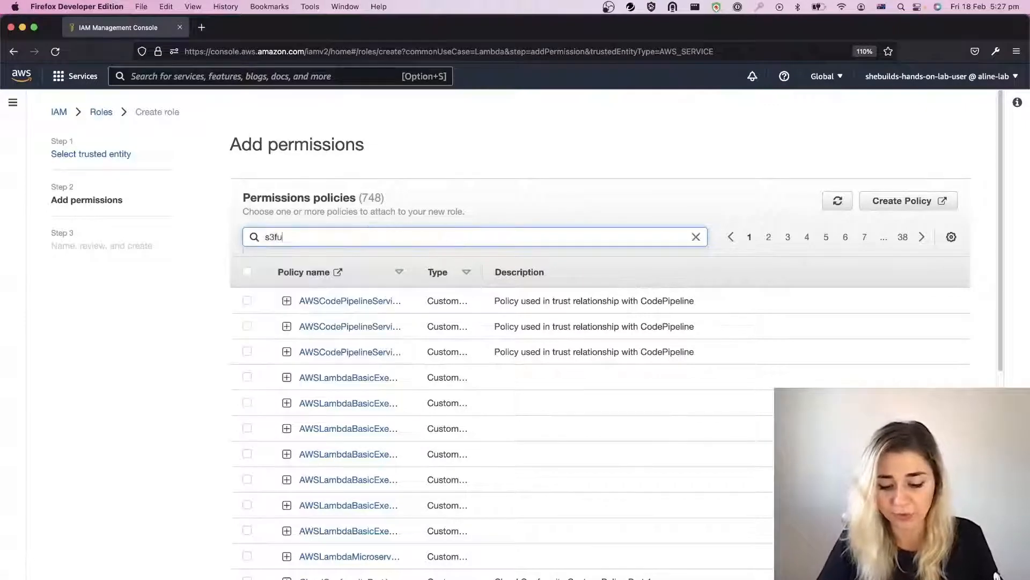
text(llaccess)
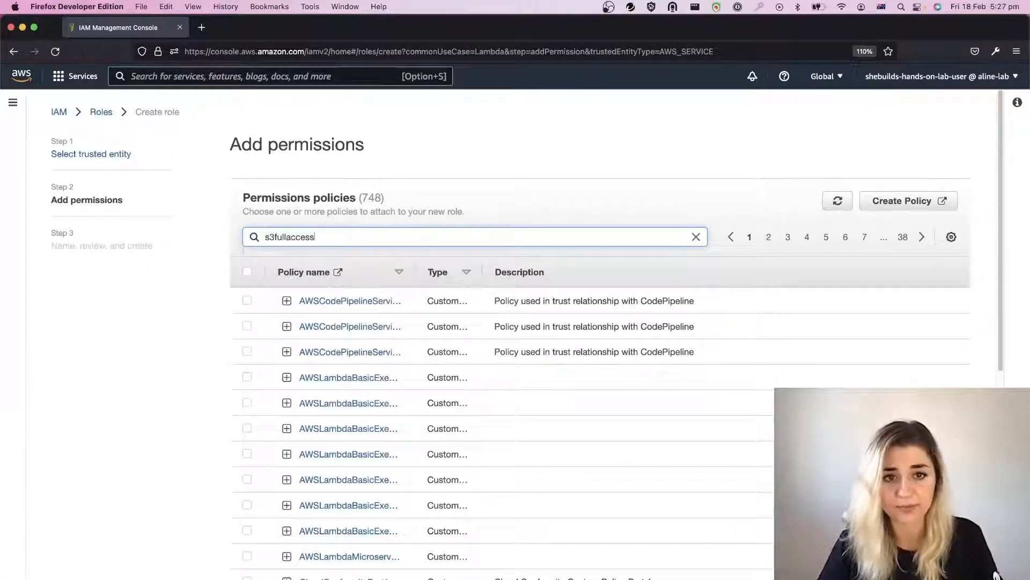
key(Return)
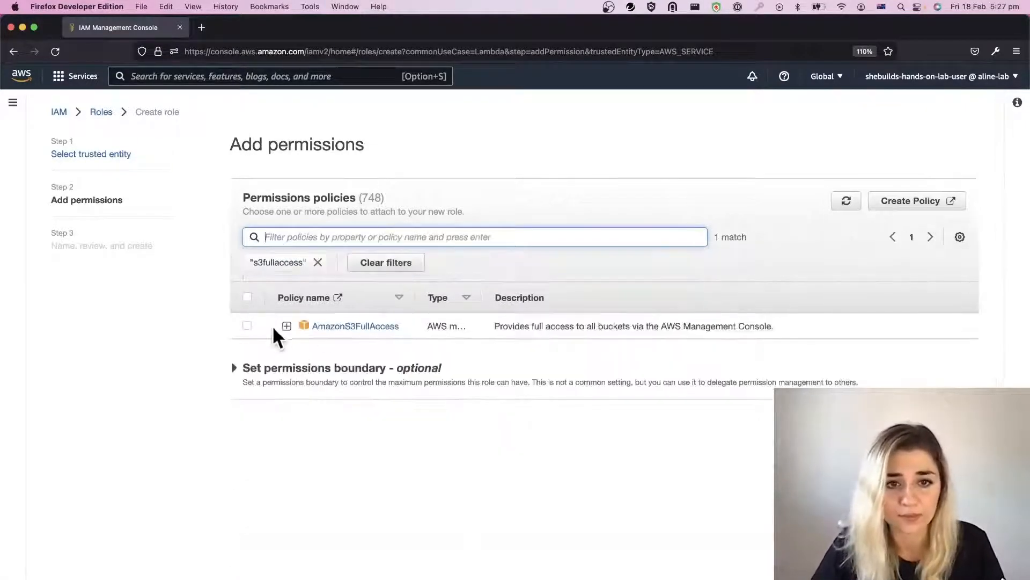
click(247, 325)
Step: Replace the policy filter with "transcribefullaccess" and select the AmazonTranscribeFullAccess policy as well
click(315, 260)
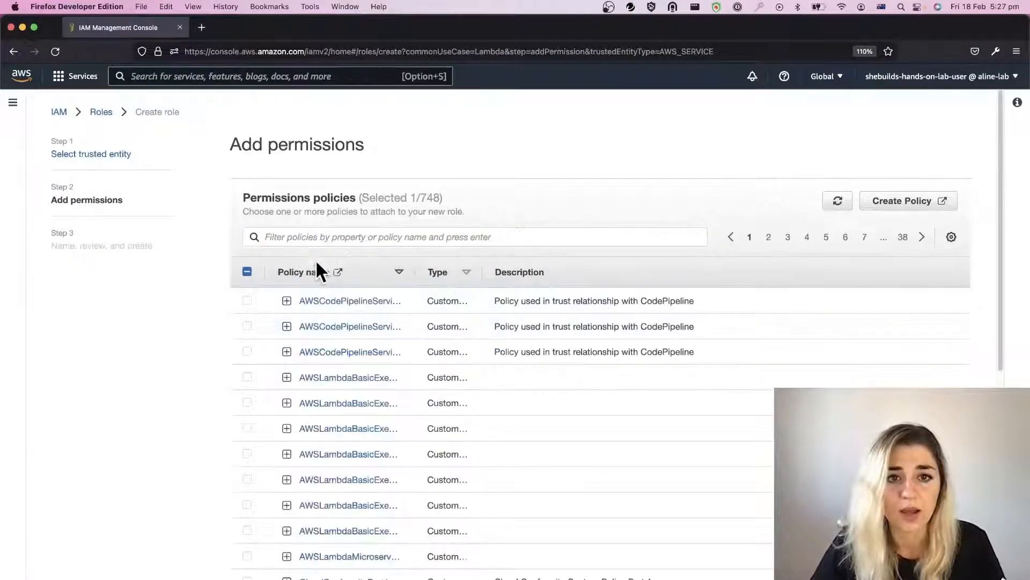
click(311, 236)
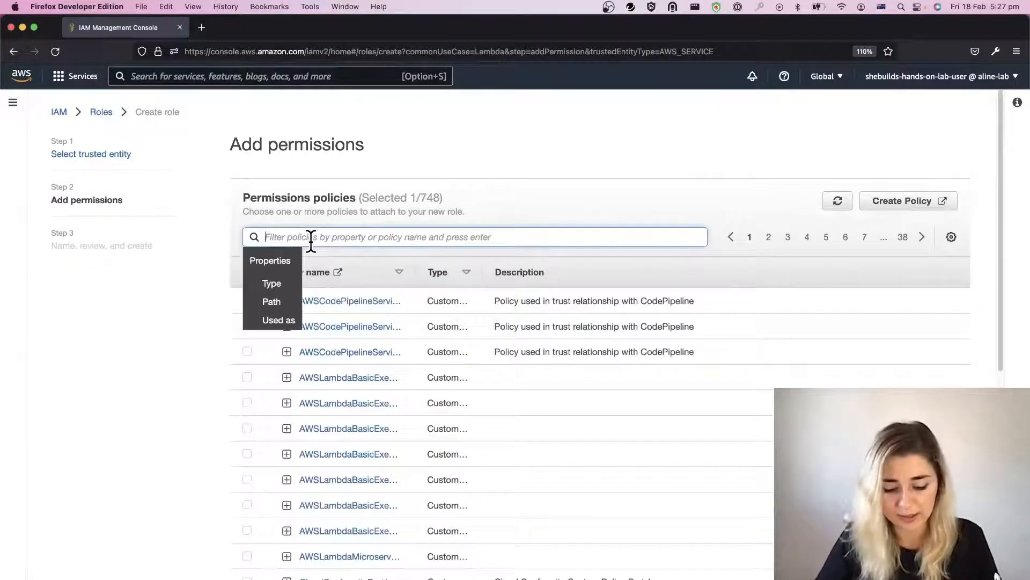
text(transc)
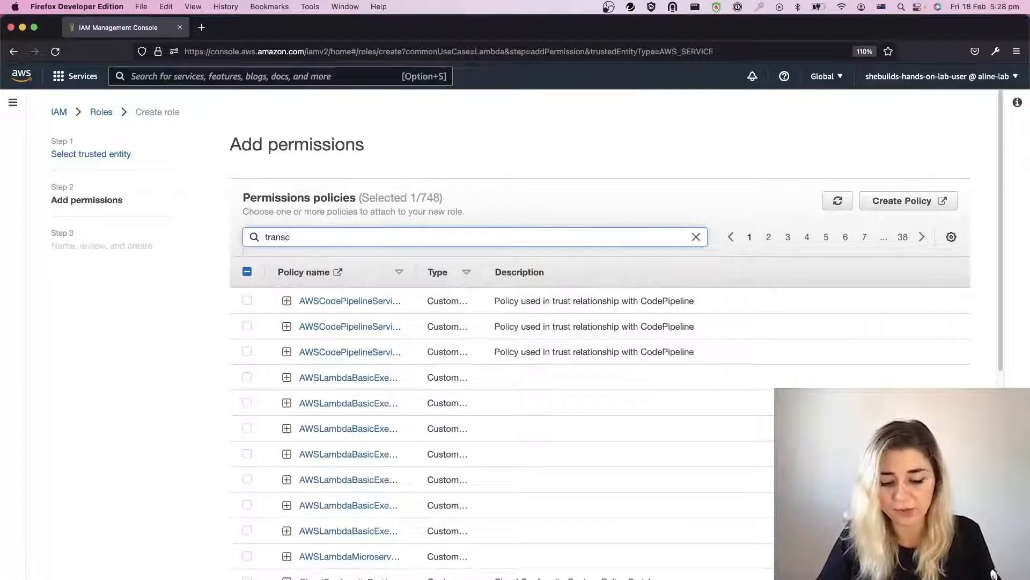
text(ribefull)
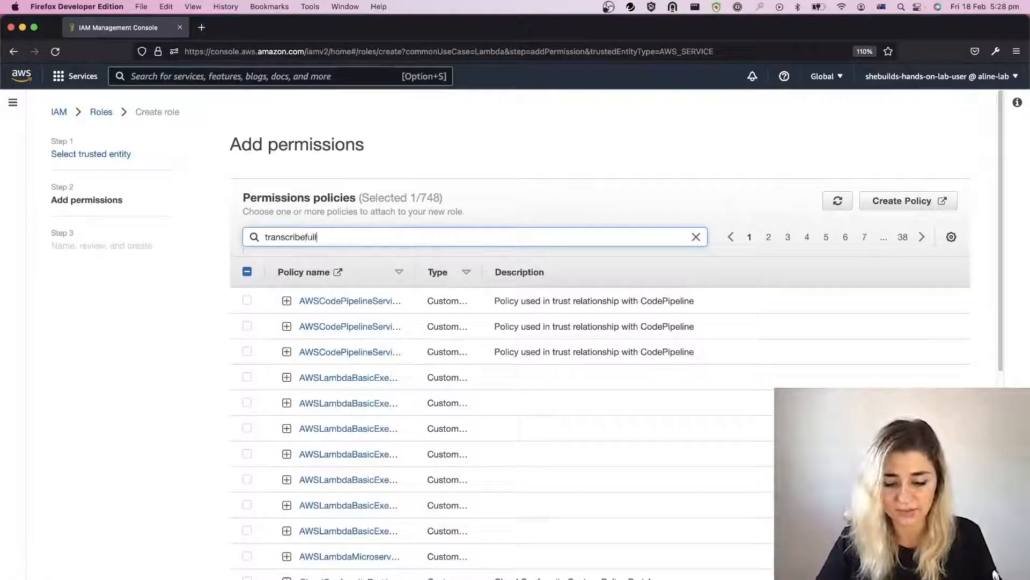
text(access)
key(Return)
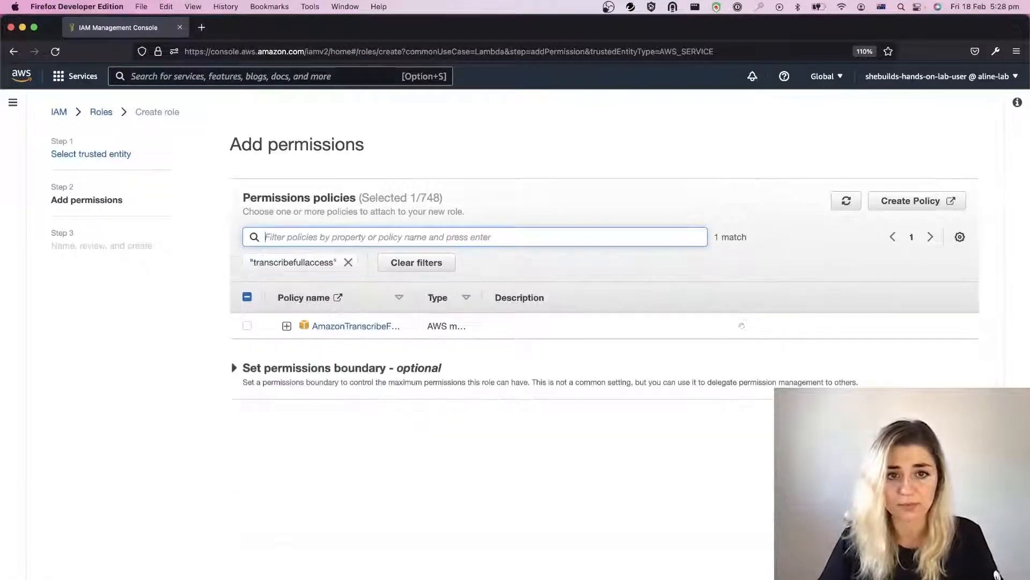
click(247, 326)
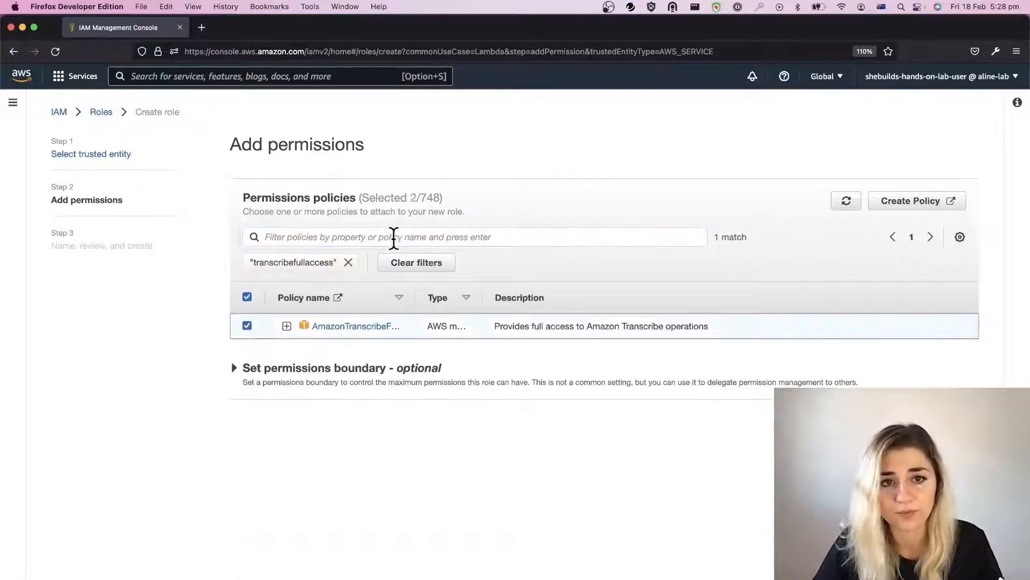
Step: Replace the policy filter with "cloudwatchfullaccess" and add the CloudWatchFullAccess policy to the selection
click(350, 262)
click(339, 236)
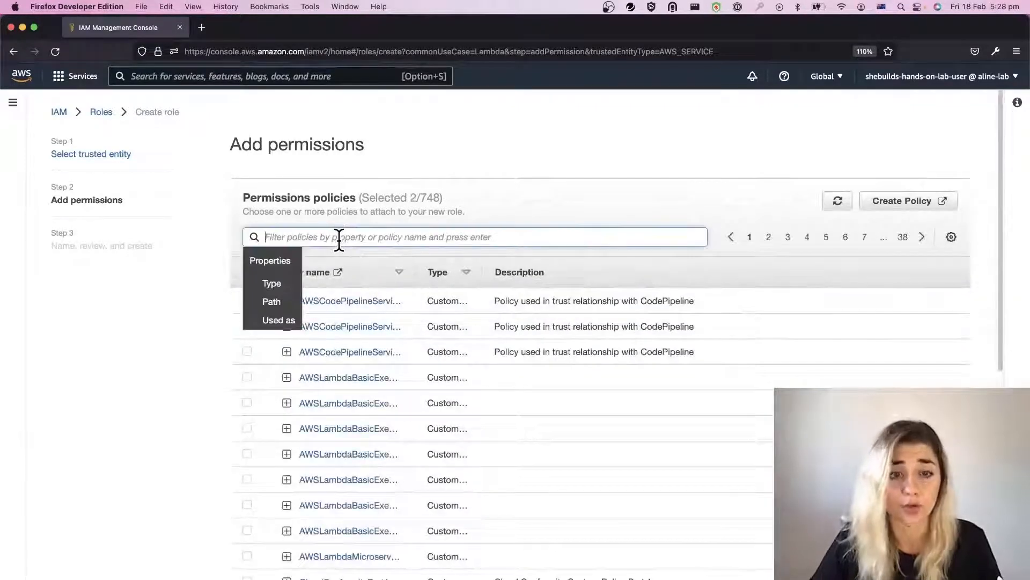
text(cloud)
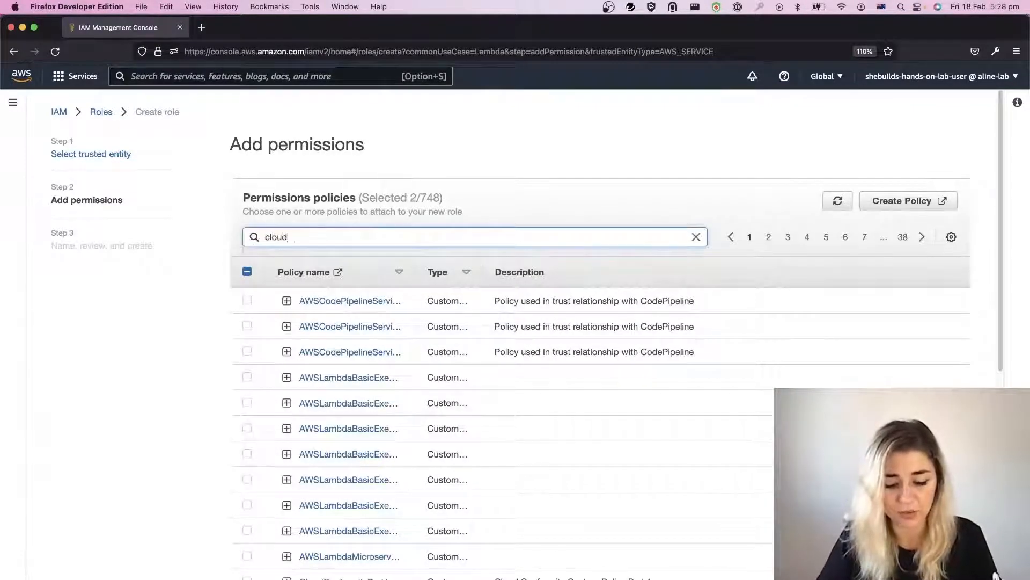
text(watchfu)
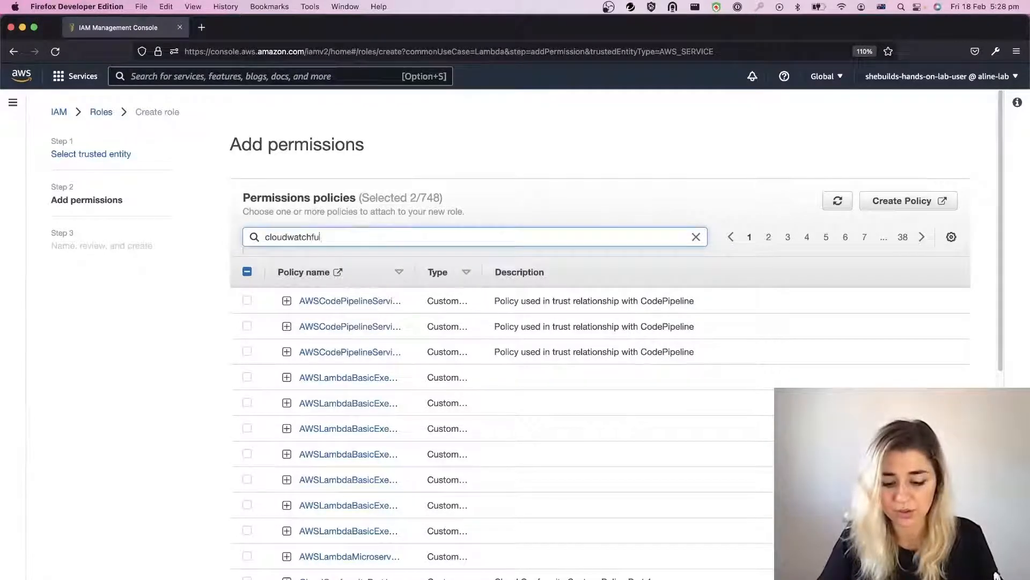
text(llaccess)
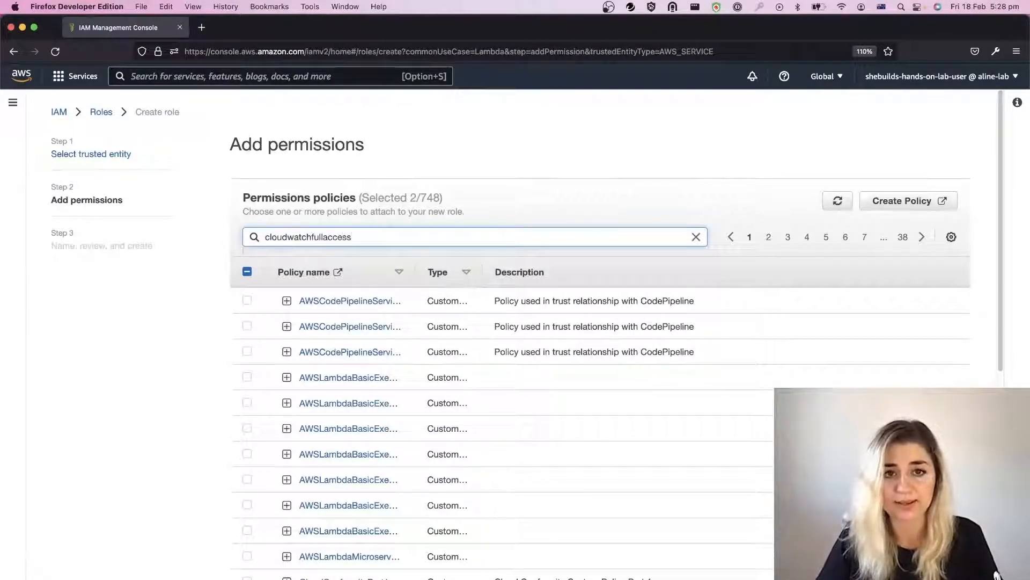
key(Return)
click(248, 326)
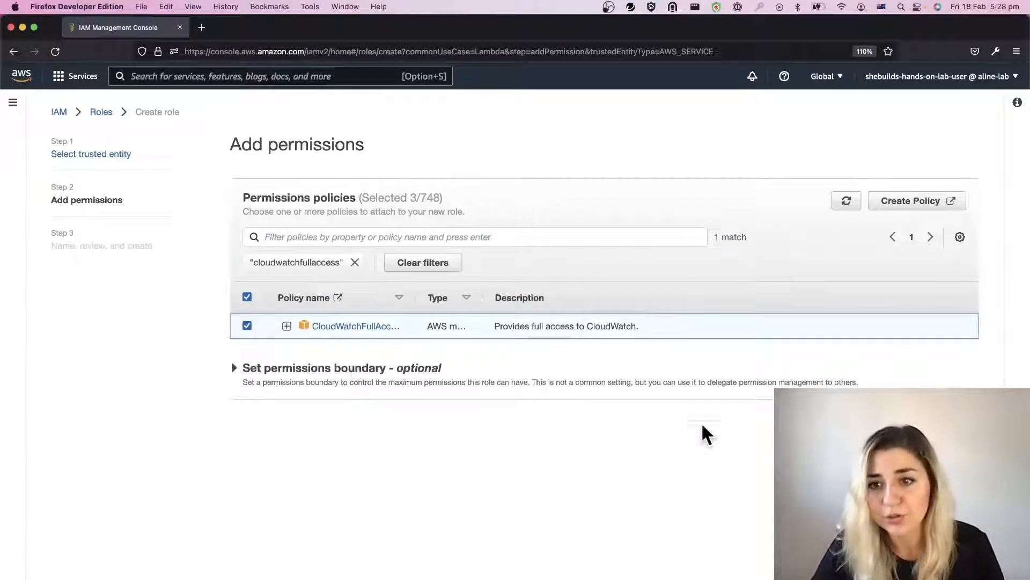
Step: Proceed to the role's naming and review stage and name the role transcribe-handler-role
click(959, 421)
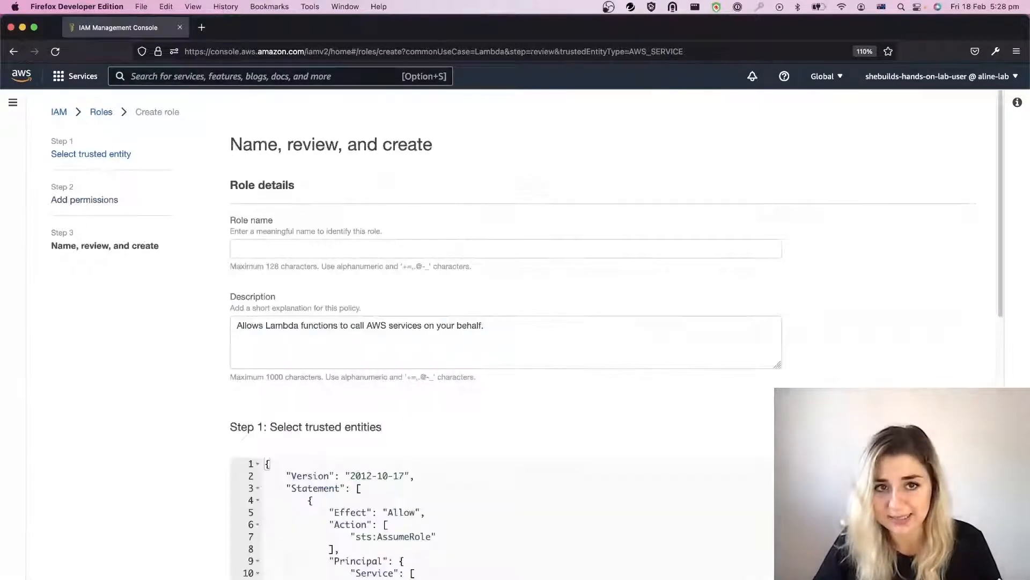
click(381, 247)
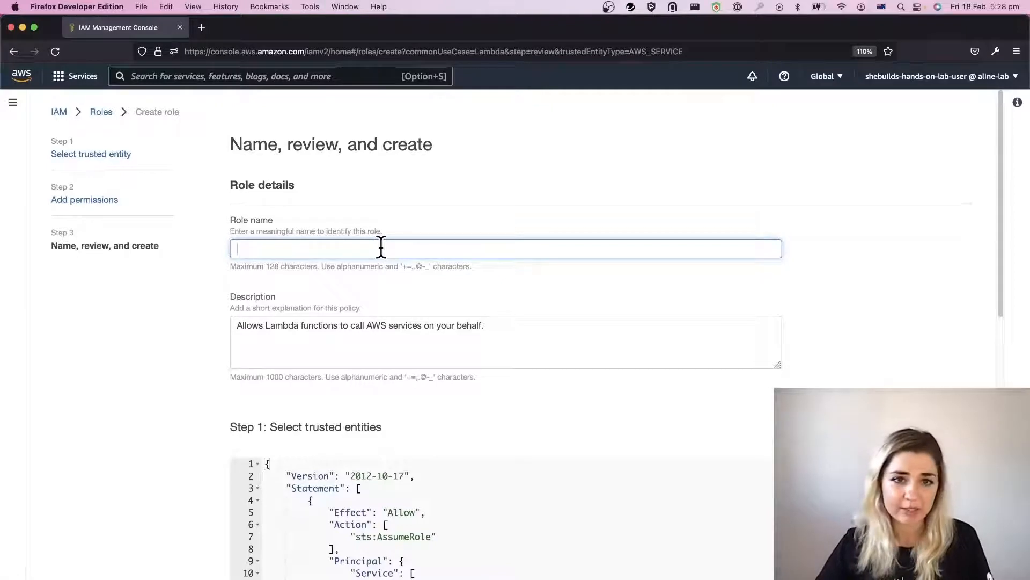
text(tr)
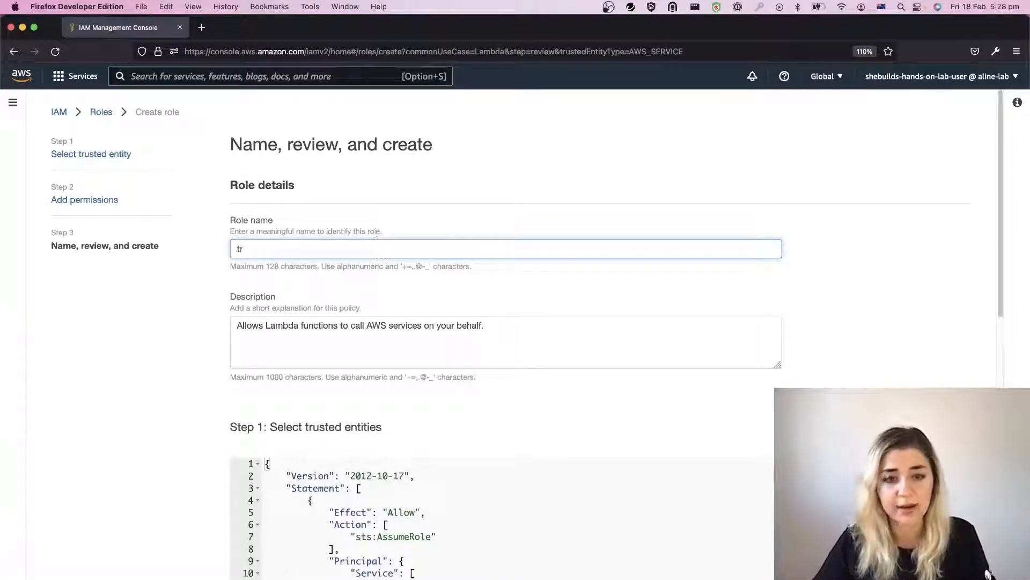
text(anscrib)
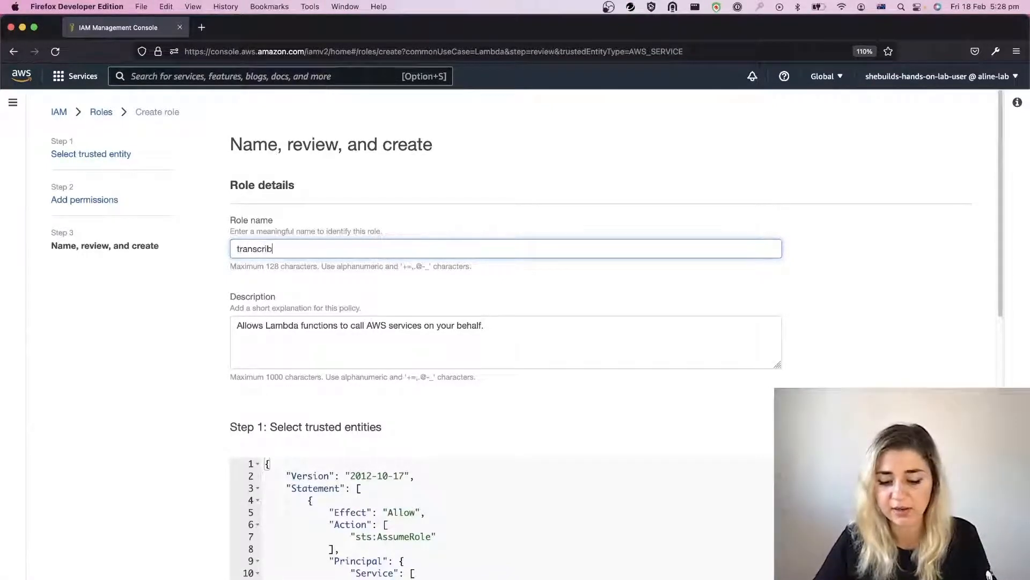
text(e-handler-role)
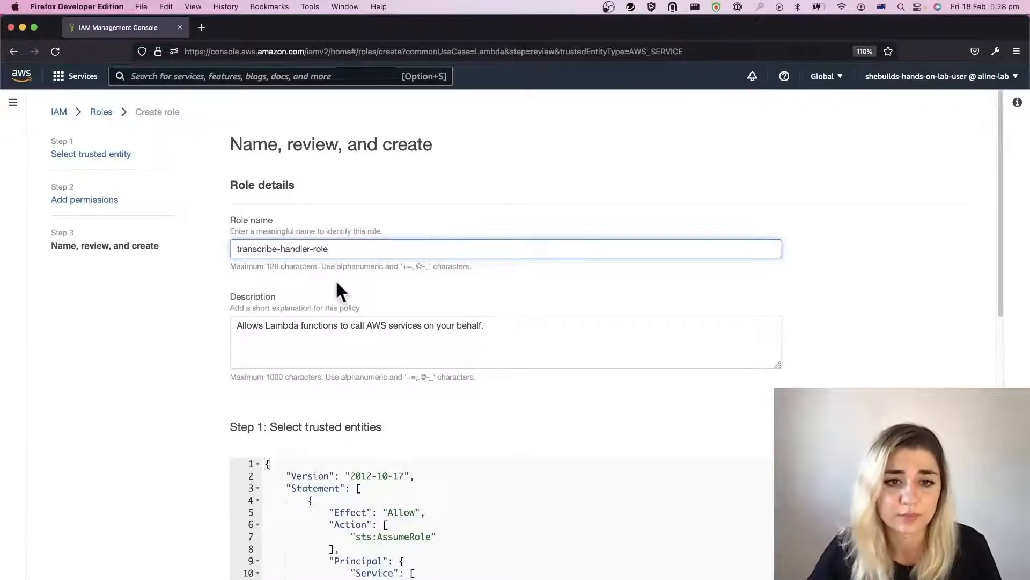
Step: Review the role's trusted entities and attached policies, then create the role
scroll(412, 297, down, 5)
scroll(413, 298, down, 7)
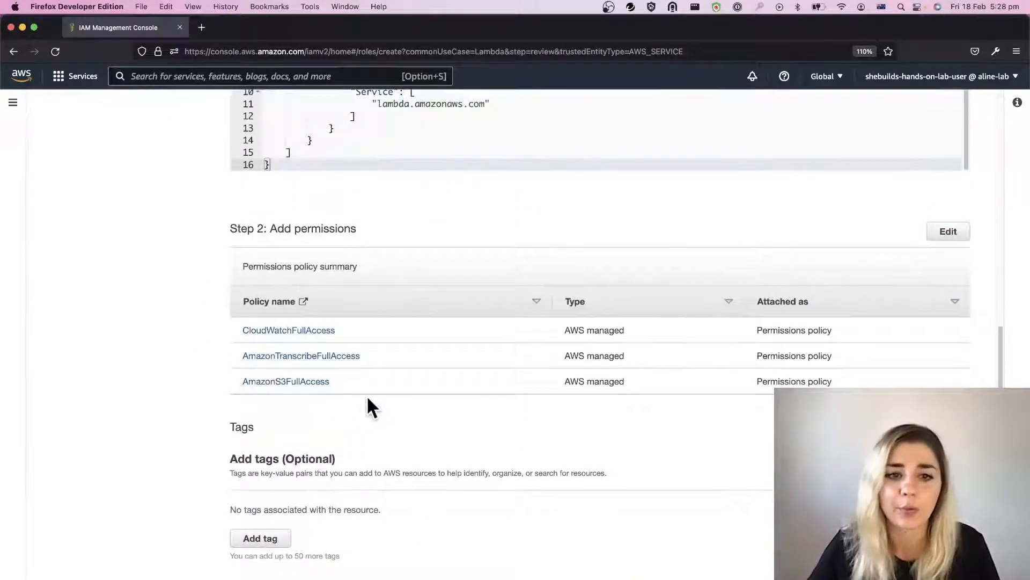
scroll(368, 407, down, 2)
scroll(368, 407, up, 4)
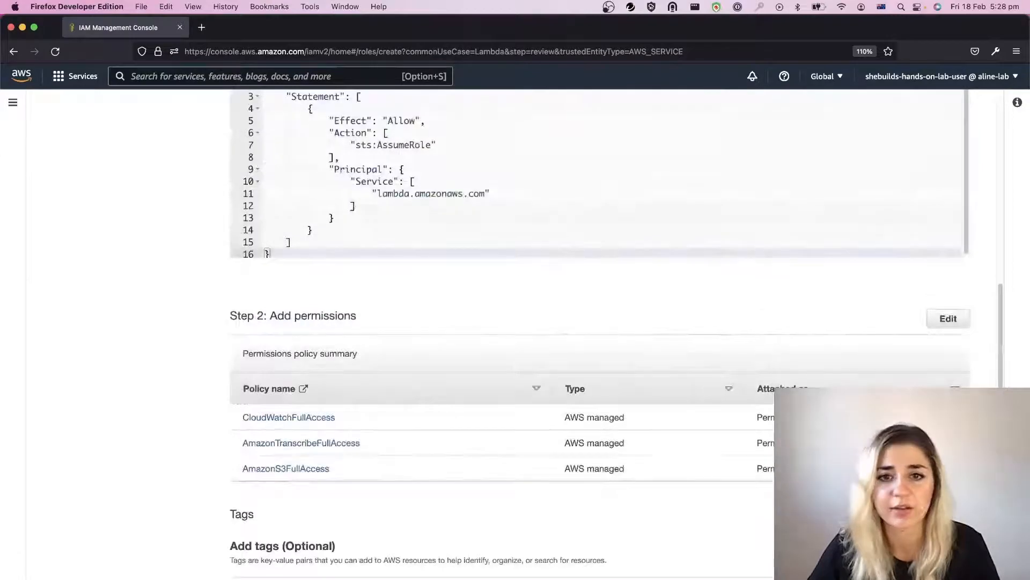
scroll(599, 332, up, 10)
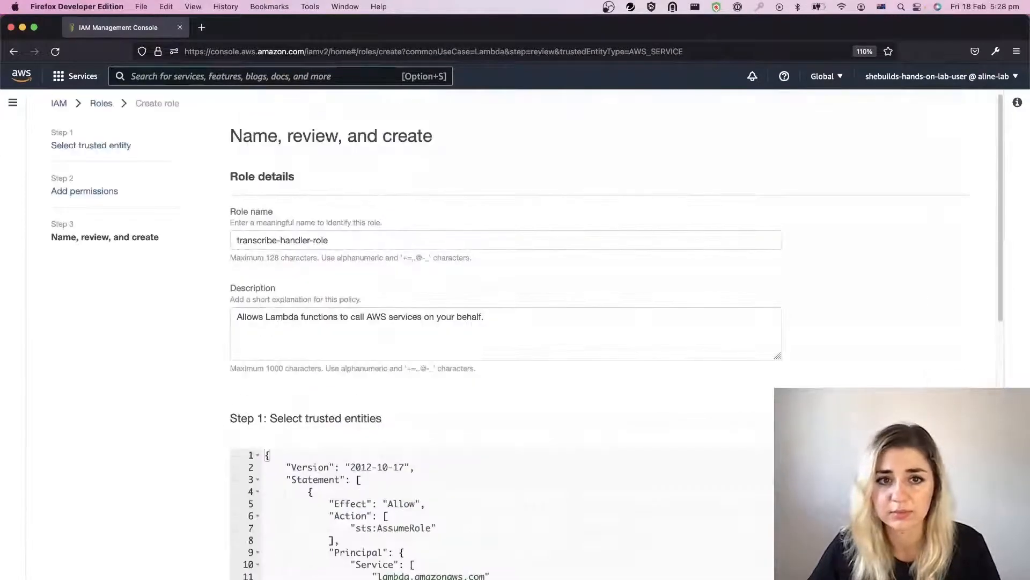
scroll(599, 333, down, 10)
click(933, 561)
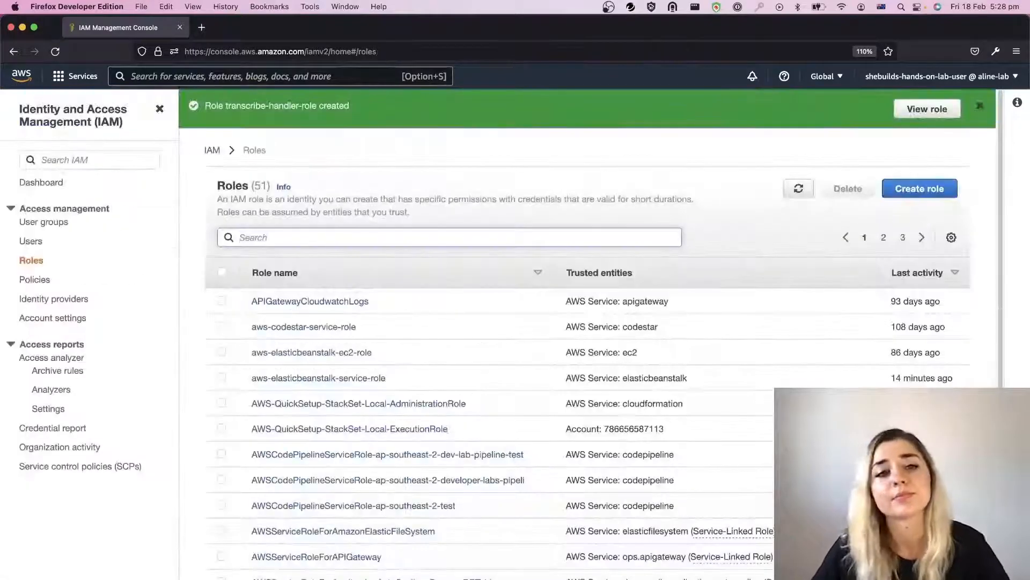
drag(225, 106, 319, 107)
key(super+c)
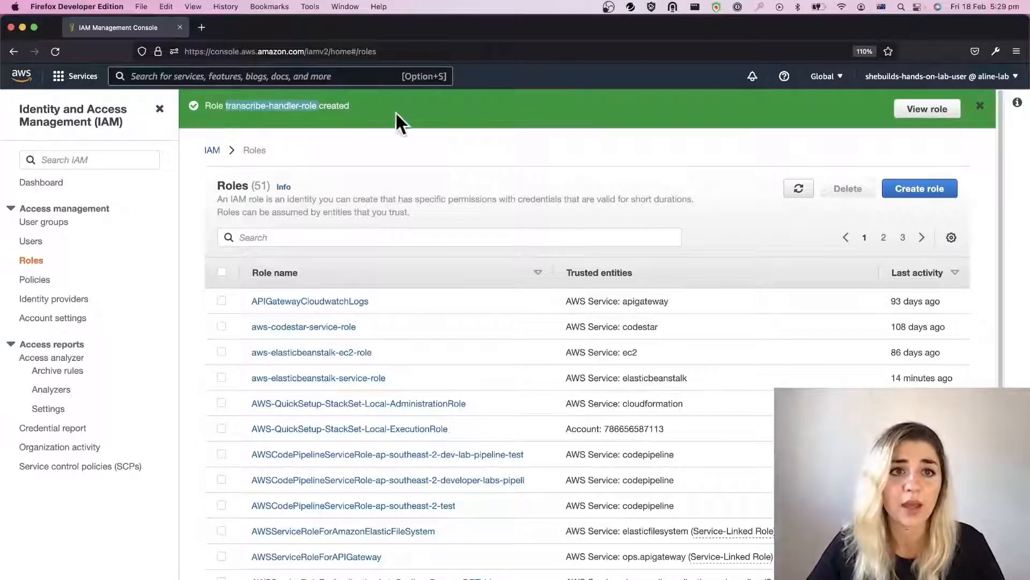
Step: Search the AWS services for "lambda" and open the Lambda service
click(328, 75)
text(la)
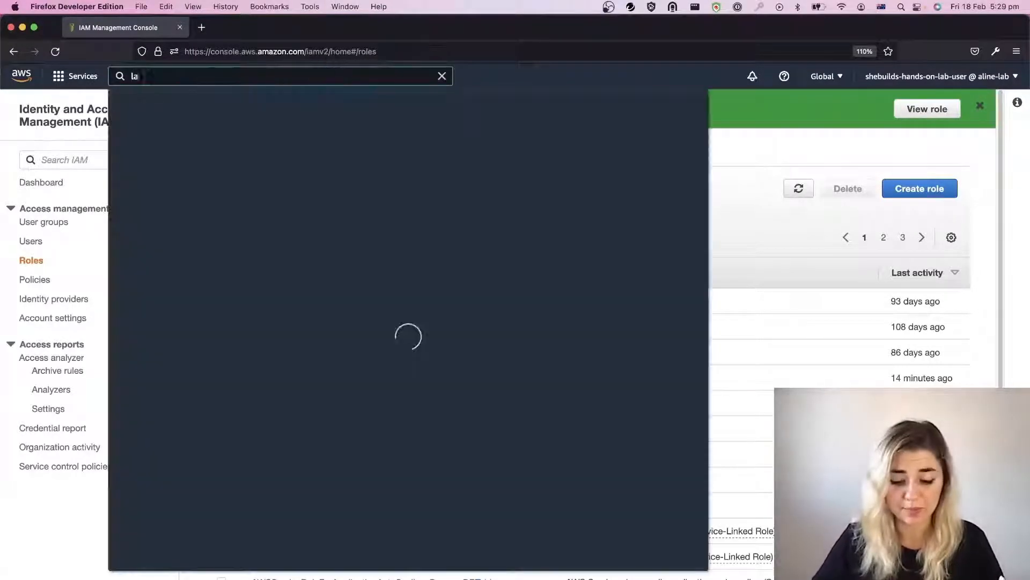
text(mbda)
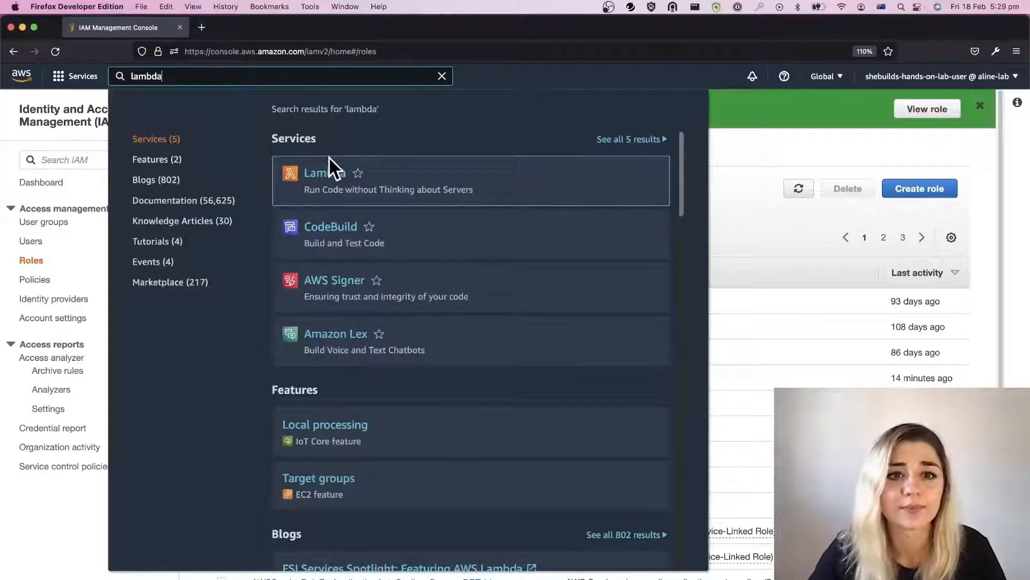
click(331, 173)
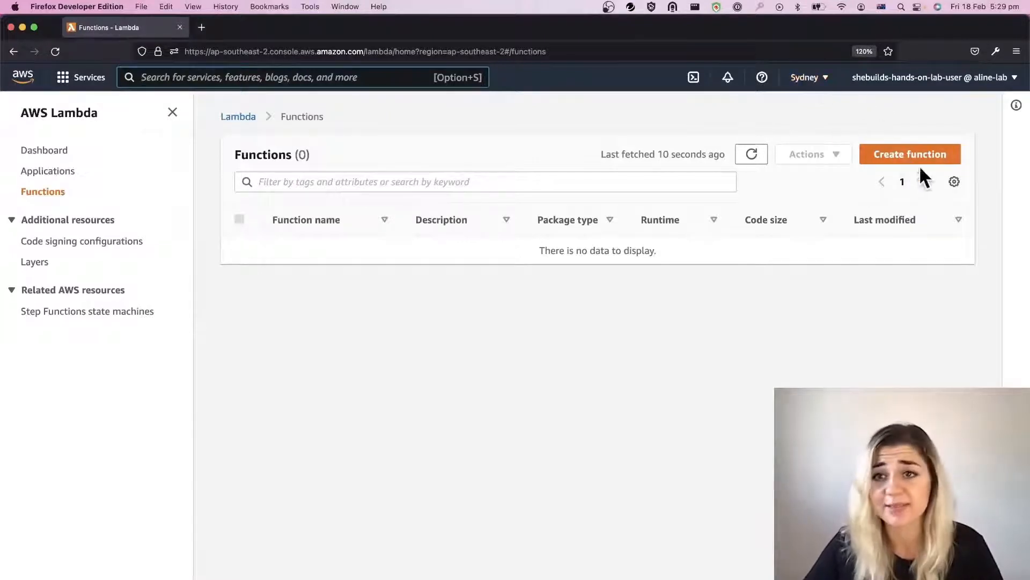
Step: Start creating a Lambda function authored from scratch and name it transcribe-handler
click(909, 151)
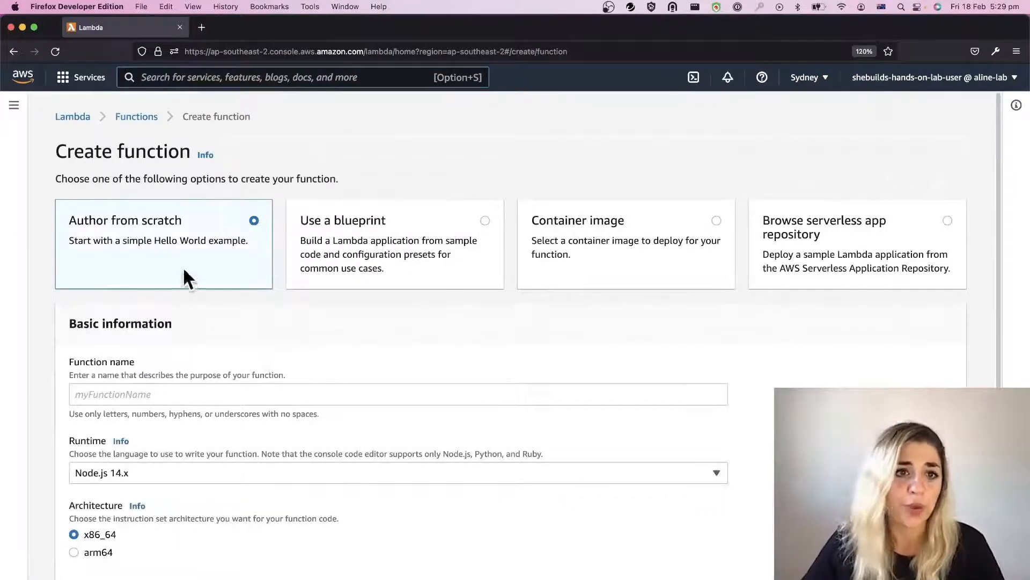
scroll(180, 269, down, 2)
click(136, 290)
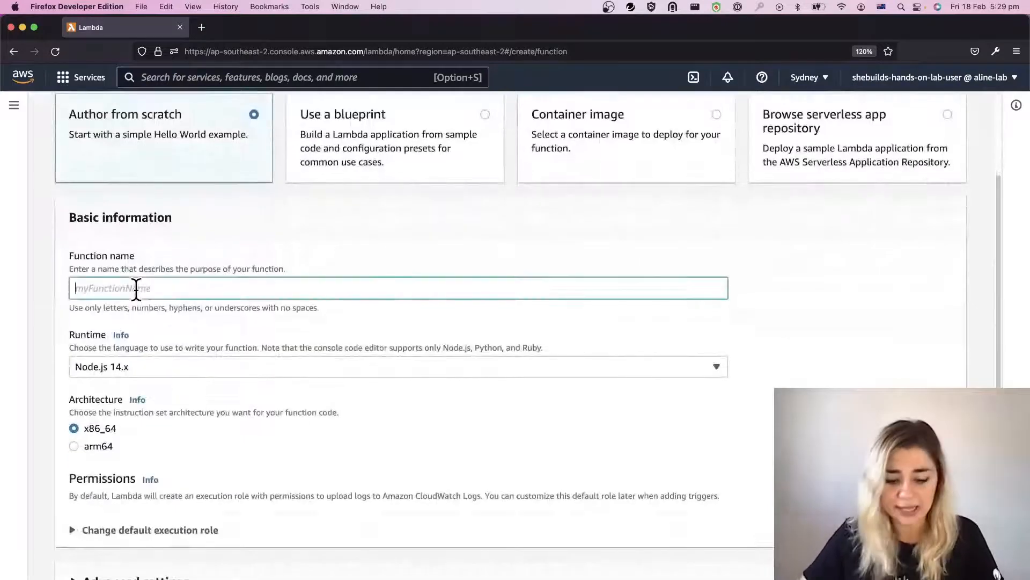
text(transcrib)
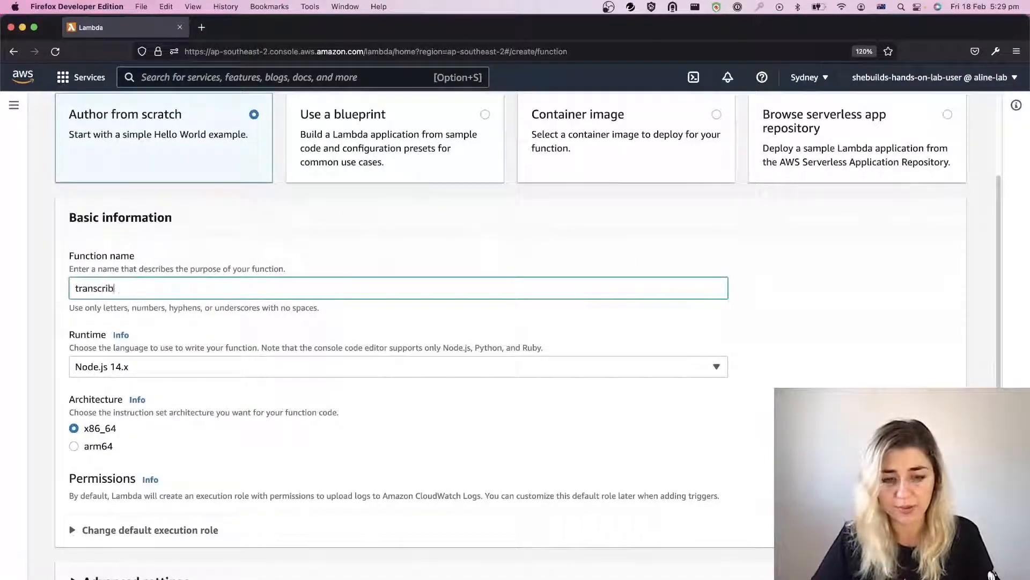
text(e-)
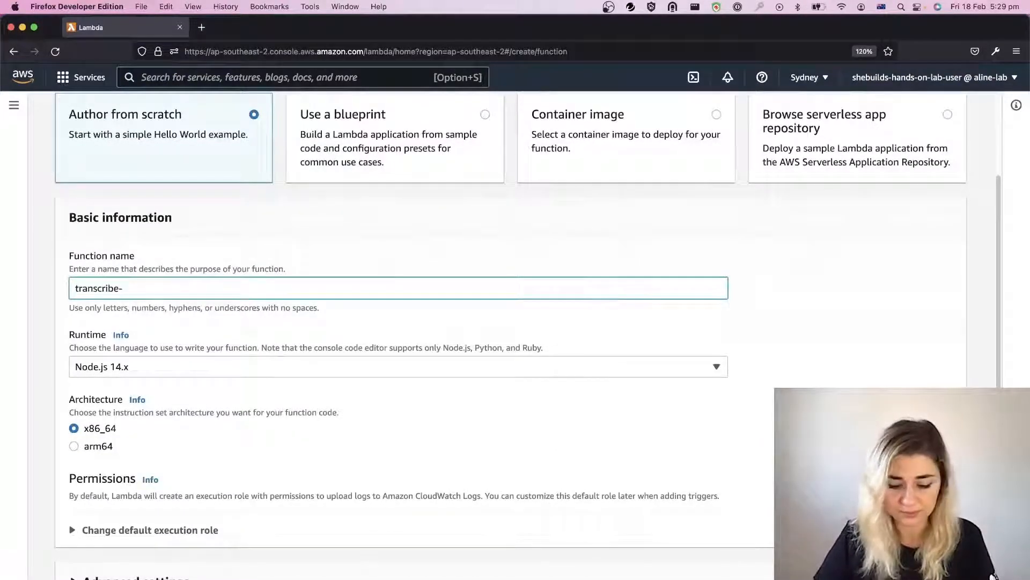
text(handler)
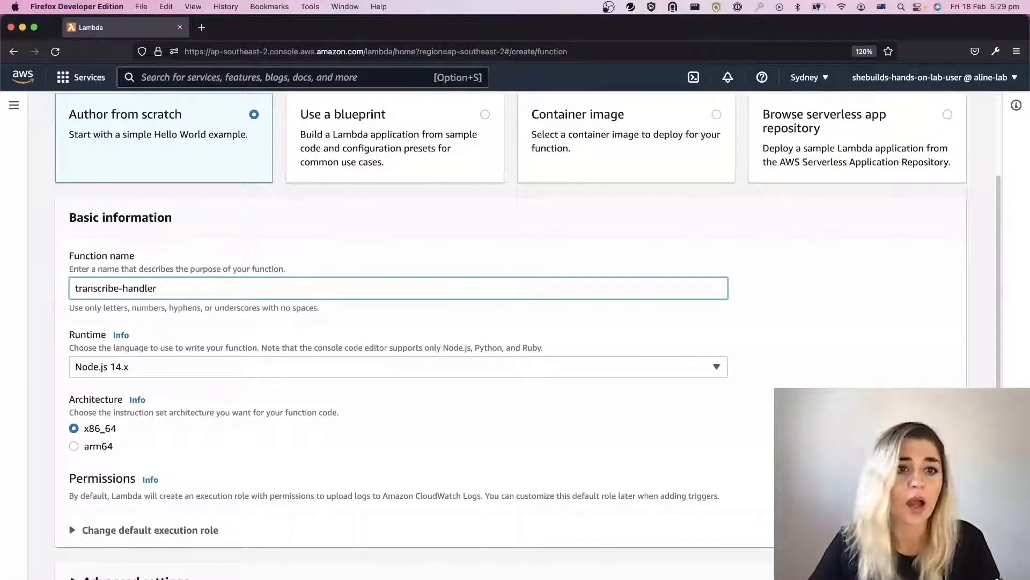
Step: Change the function's default execution role setting to use an existing role
scroll(229, 424, down, 3)
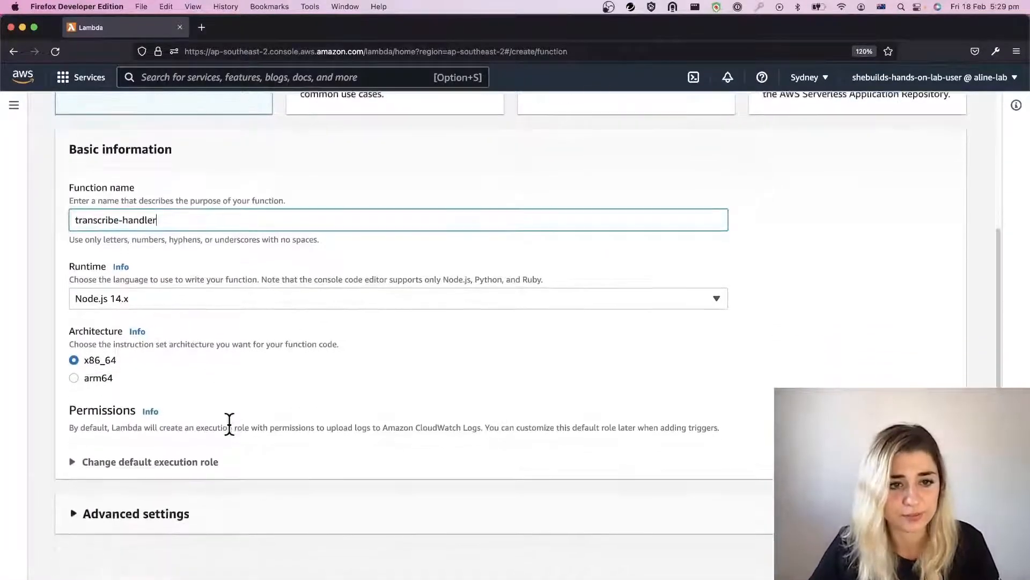
click(185, 462)
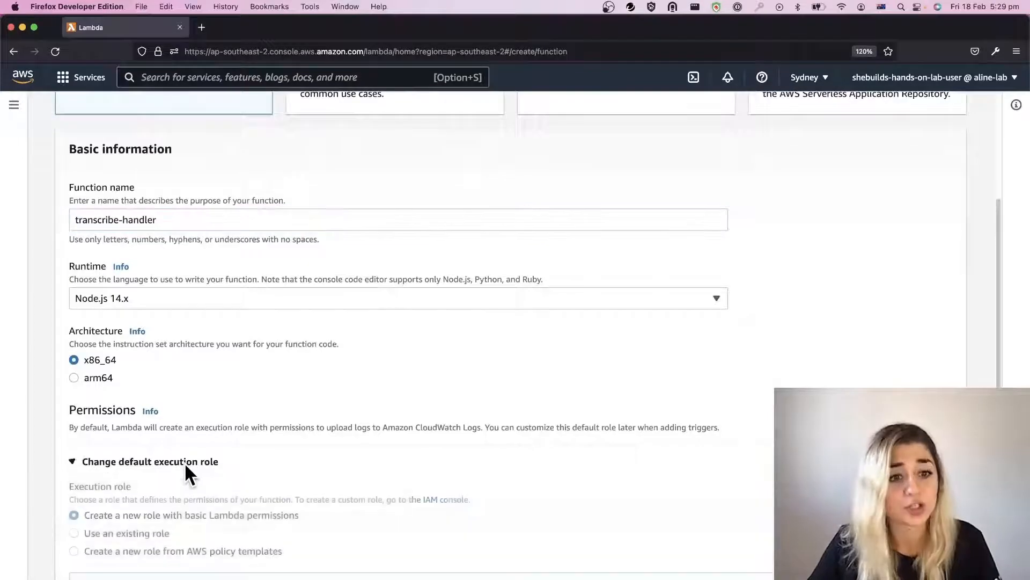
scroll(185, 461, down, 2)
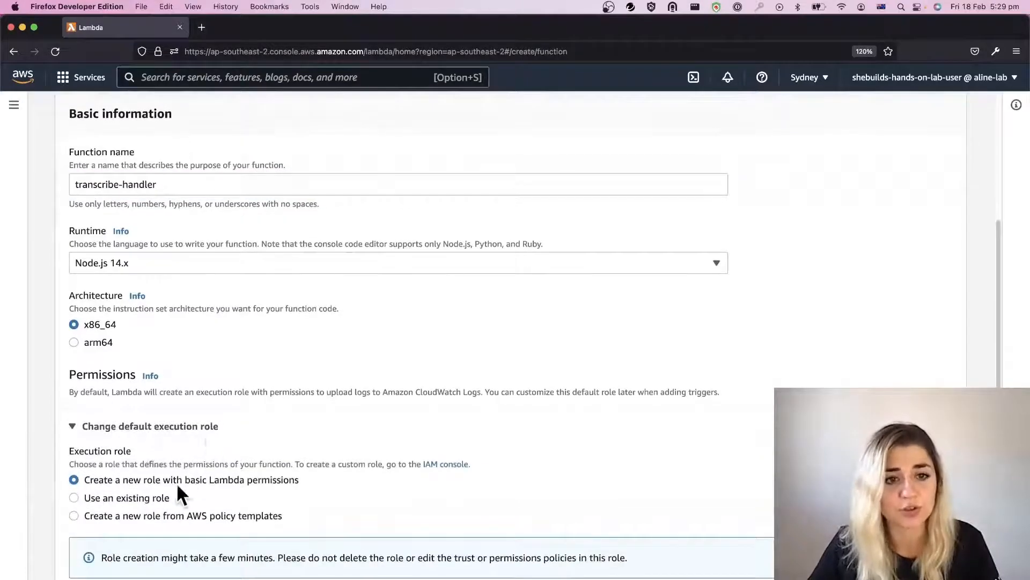
scroll(161, 478, down, 1)
click(147, 481)
scroll(156, 485, down, 2)
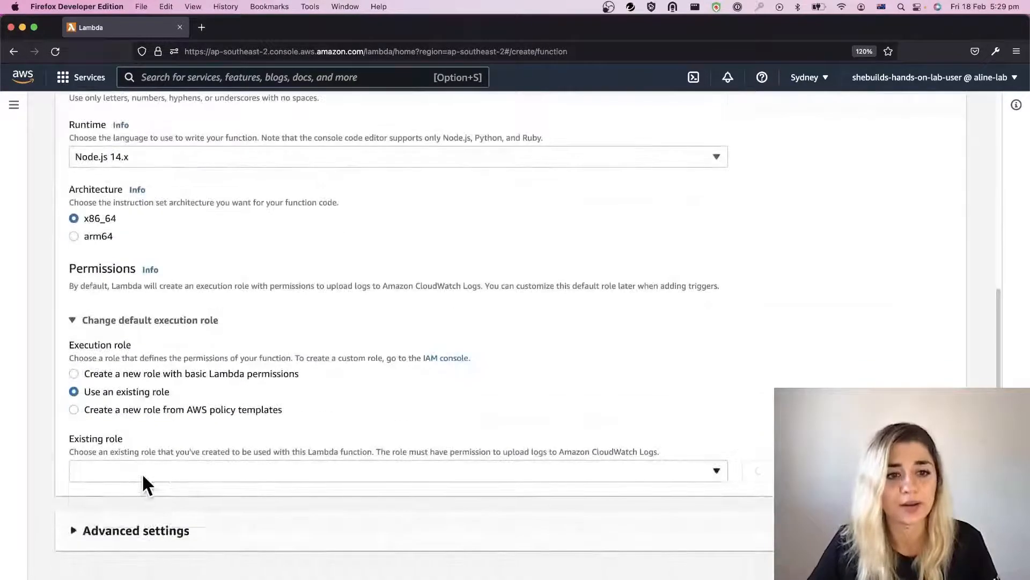
Step: Select transcribe-handler-role as the existing execution role and create the Lambda function
click(141, 472)
key(super+v)
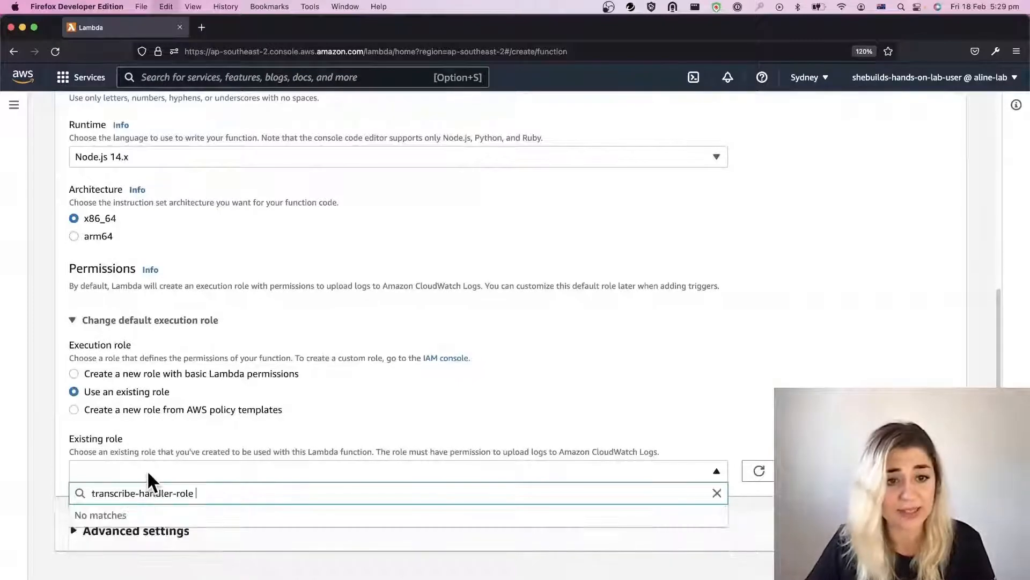
key(BackSpace)
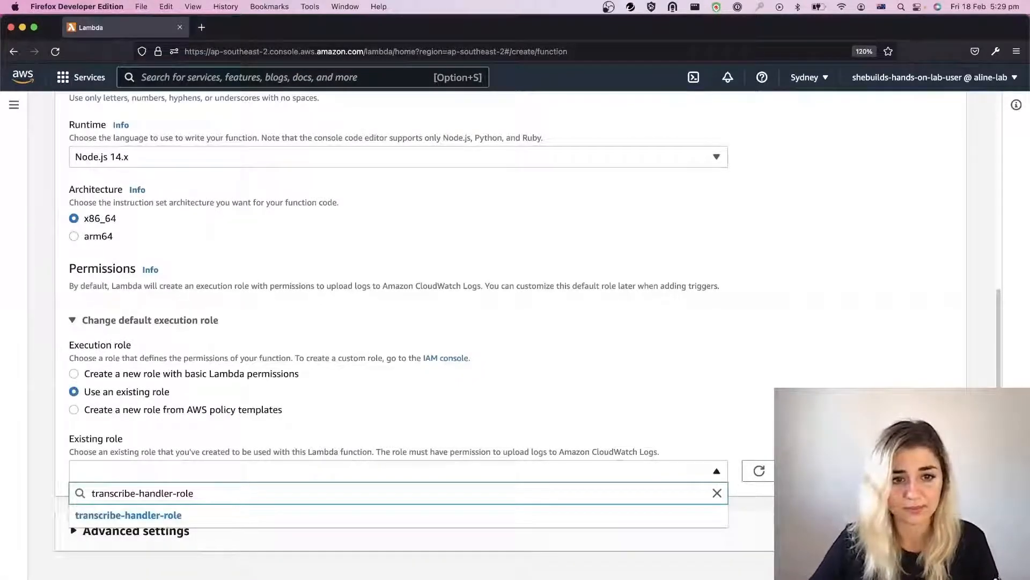
click(172, 515)
scroll(503, 544, down, 1)
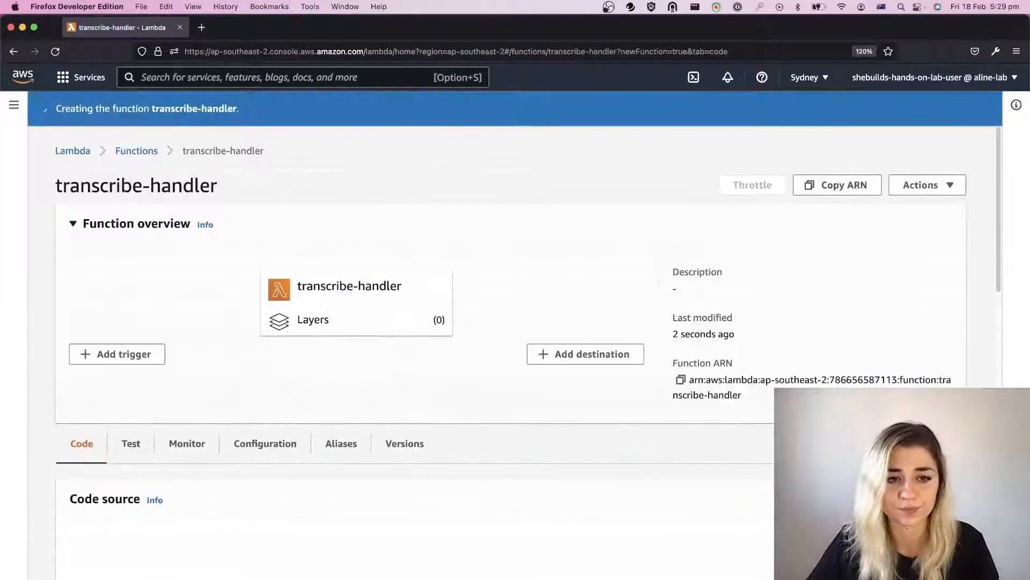
Step: Dismiss the code change notice and review the transcribe-handler function's overview and code source
scroll(302, 547, down, 8)
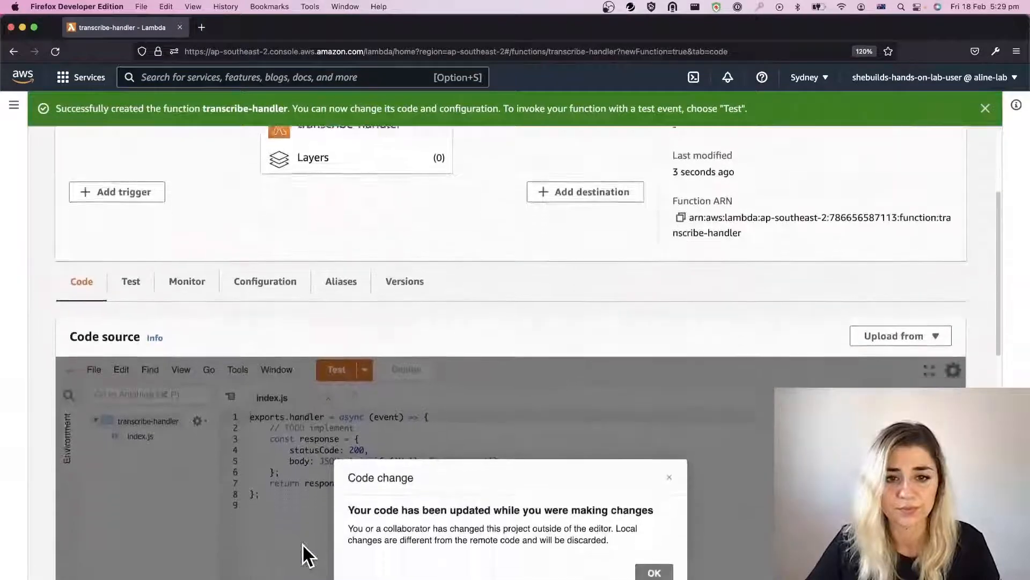
click(666, 516)
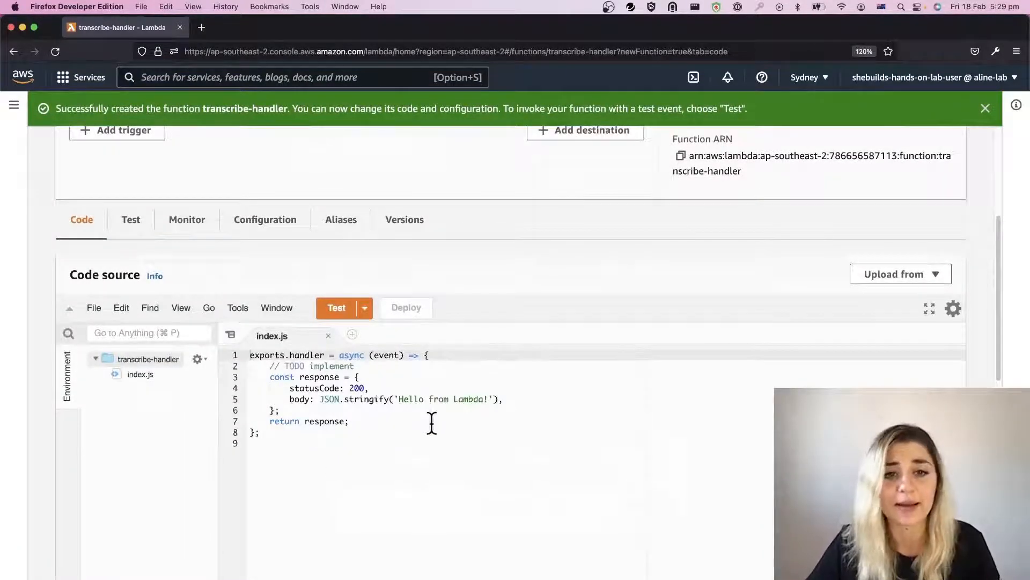
scroll(421, 437, up, 5)
scroll(421, 438, up, 3)
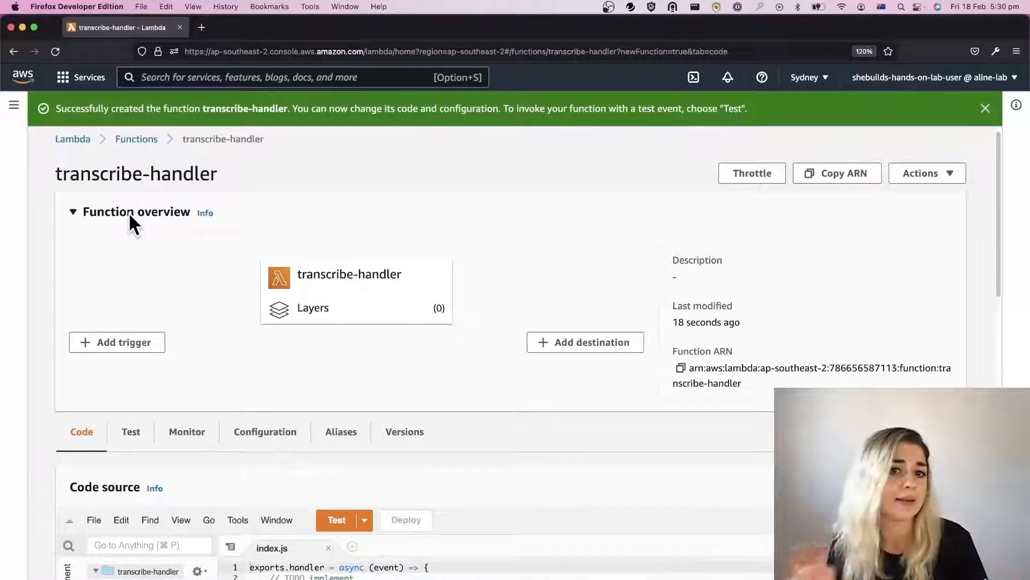
scroll(217, 359, down, 3)
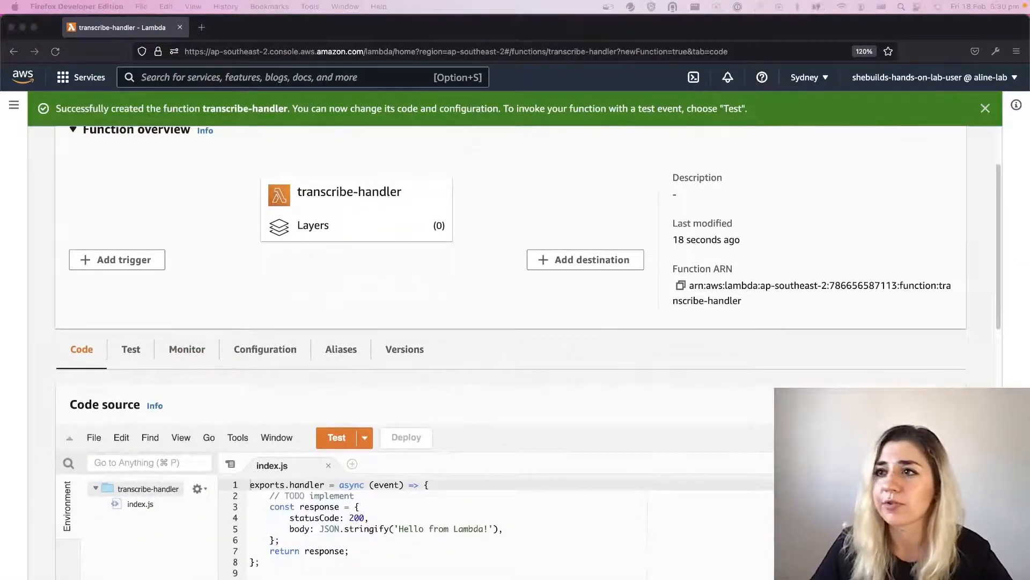
Step: Switch to WebStorm and examine the aws-sdk import and the transcribeService declaration in transcribe-handler.js
drag(289, 1, 372, 25)
click(495, 246)
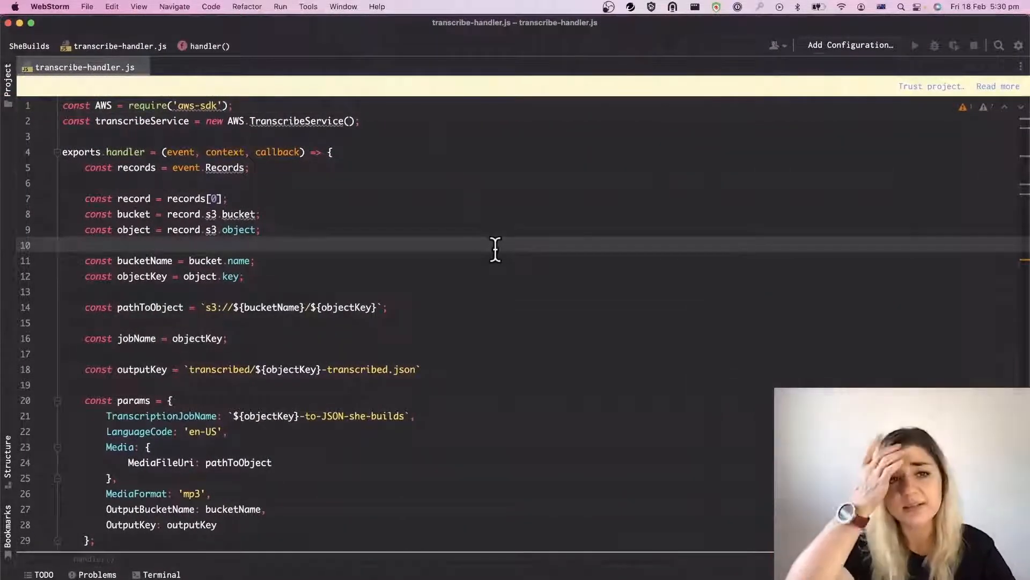
click(56, 106)
click(110, 107)
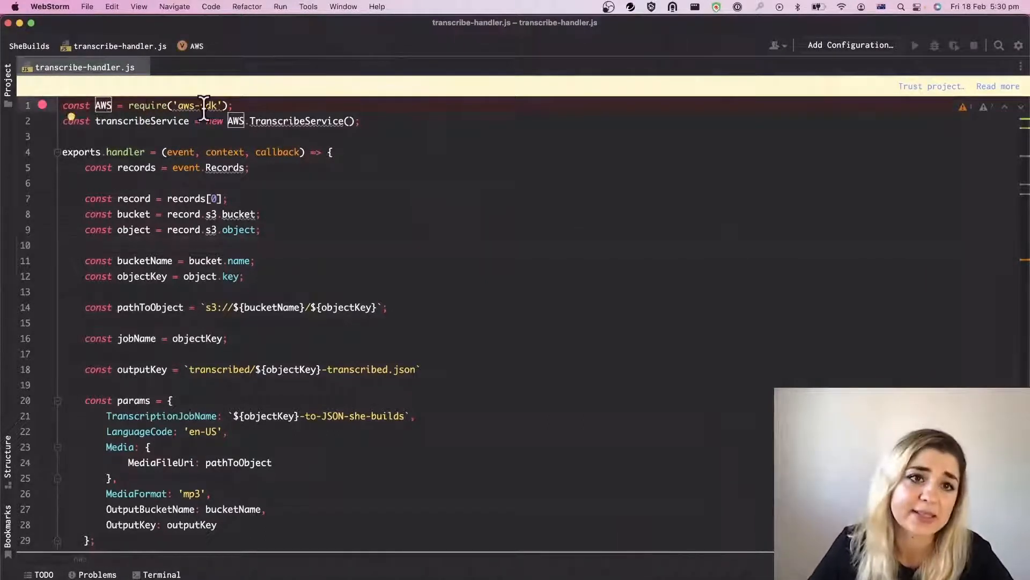
click(267, 120)
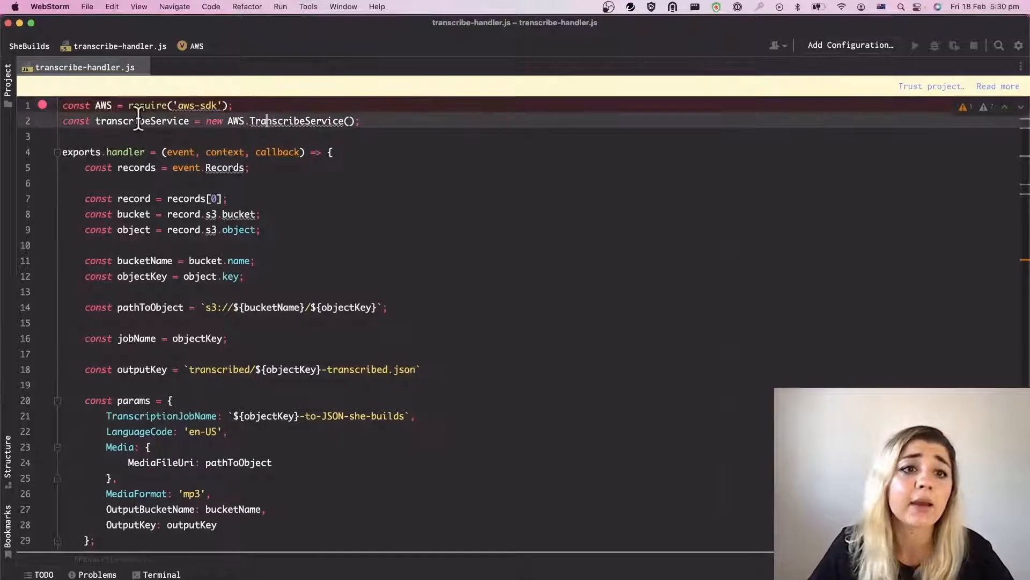
drag(96, 121, 190, 121)
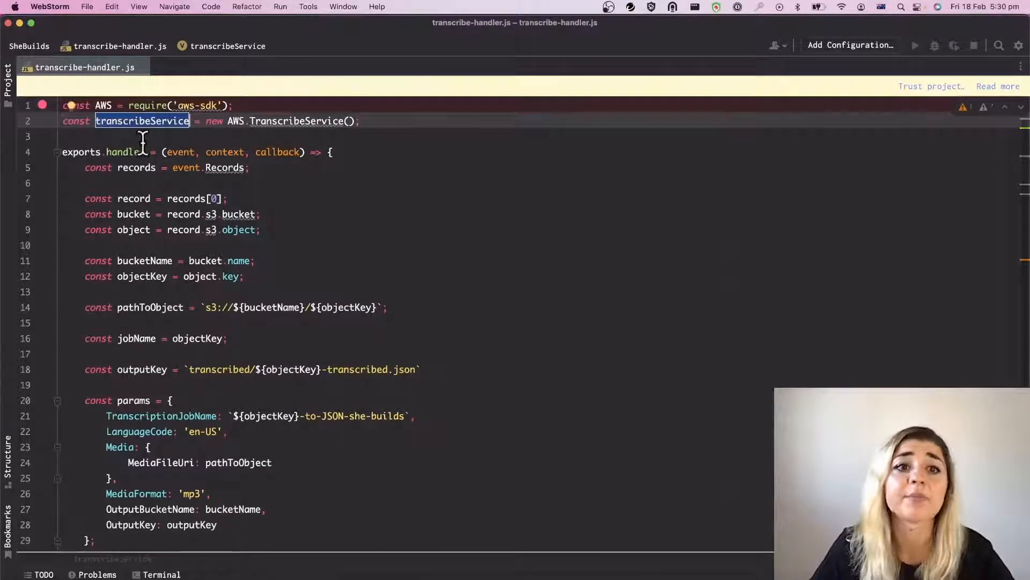
click(383, 186)
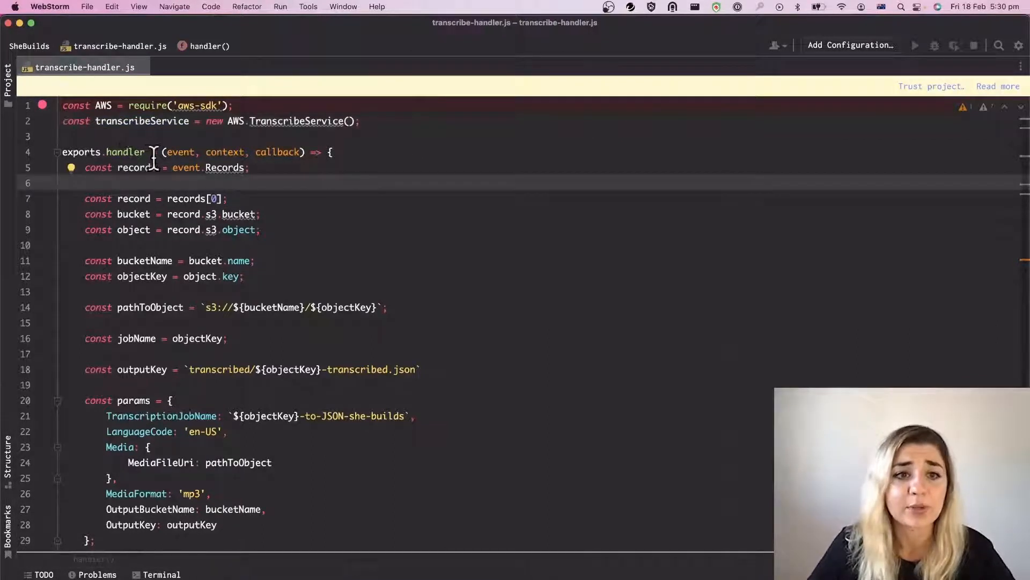
Step: Examine how the handler takes the event records, bucket and object and builds the object path, job name and output key
drag(167, 152, 198, 151)
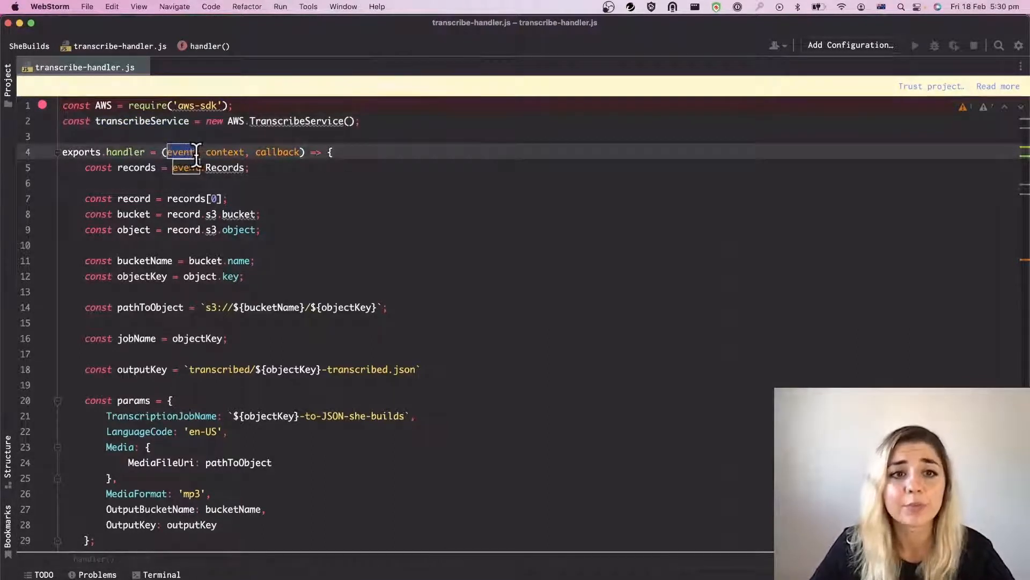
click(383, 197)
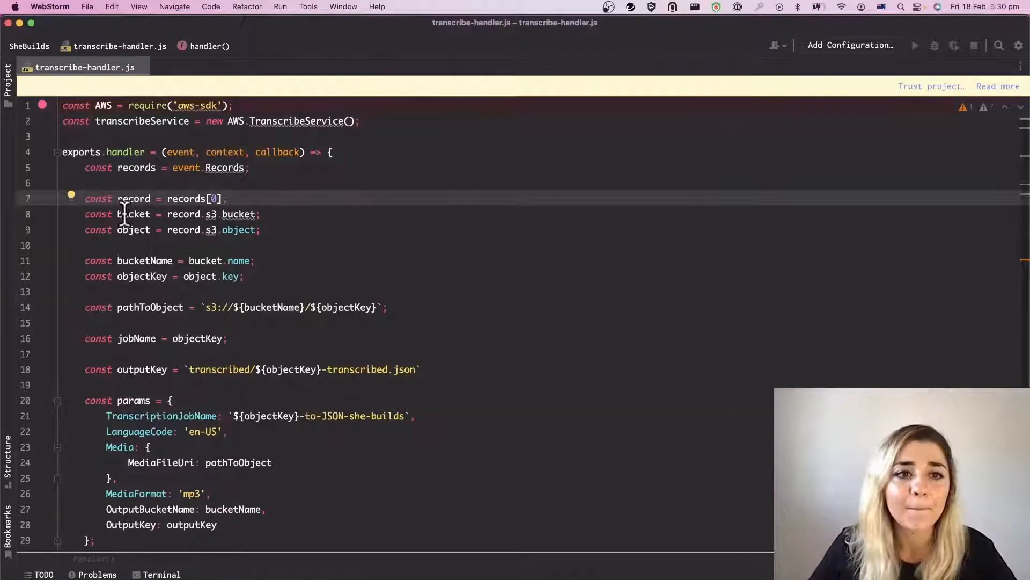
drag(117, 167, 156, 170)
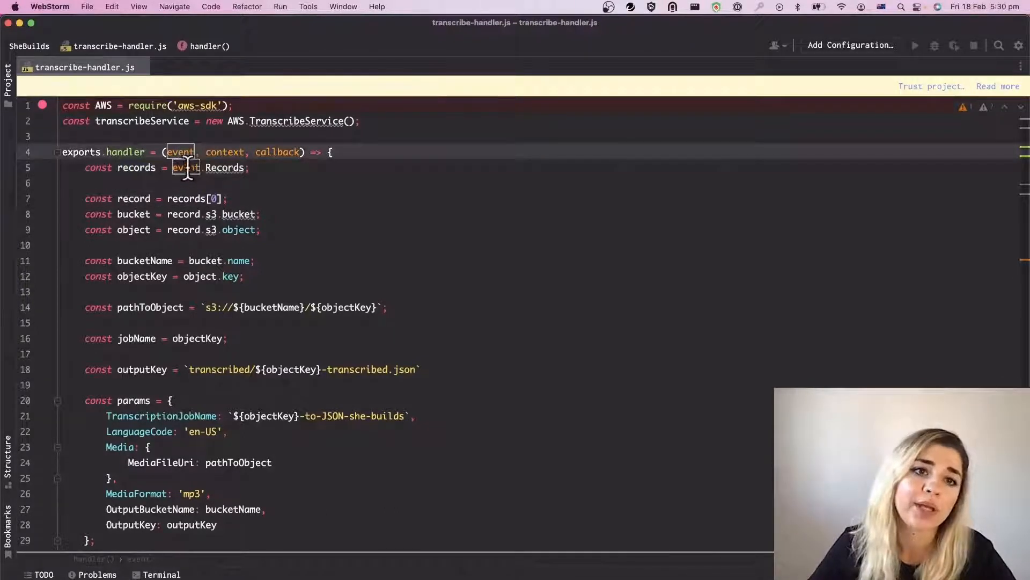
click(175, 168)
click(243, 168)
text(s)
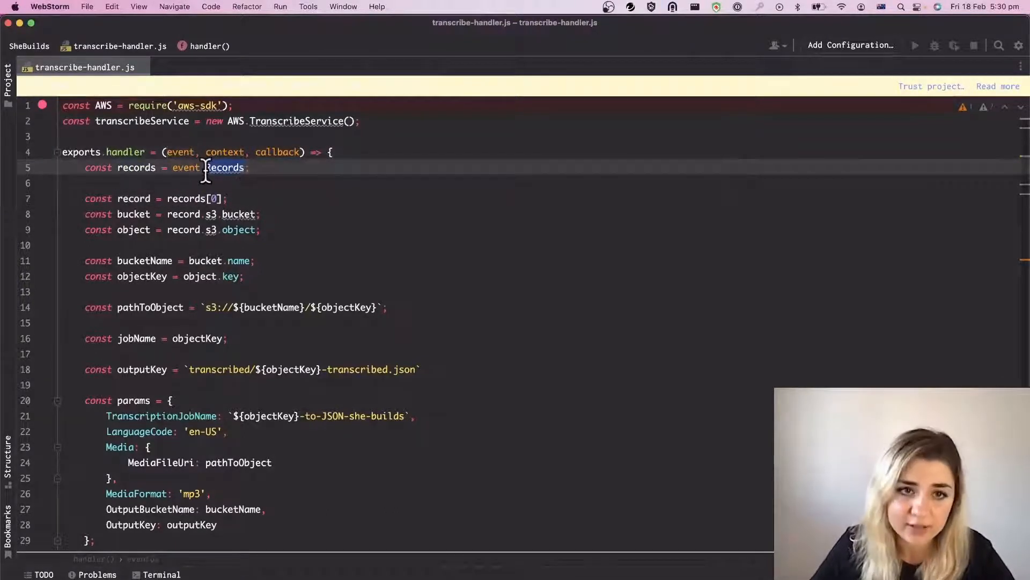
click(260, 199)
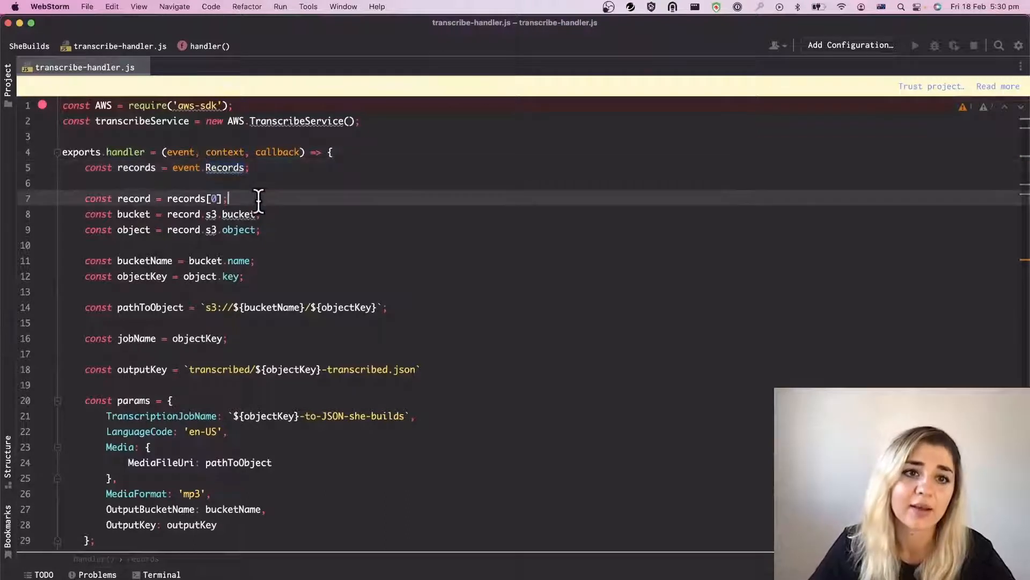
click(167, 200)
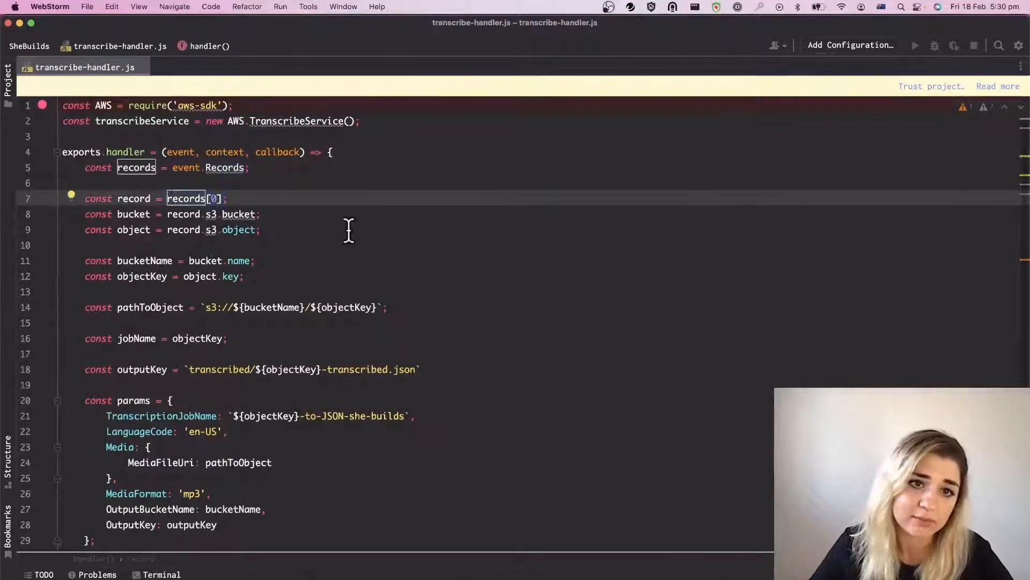
drag(117, 217, 151, 214)
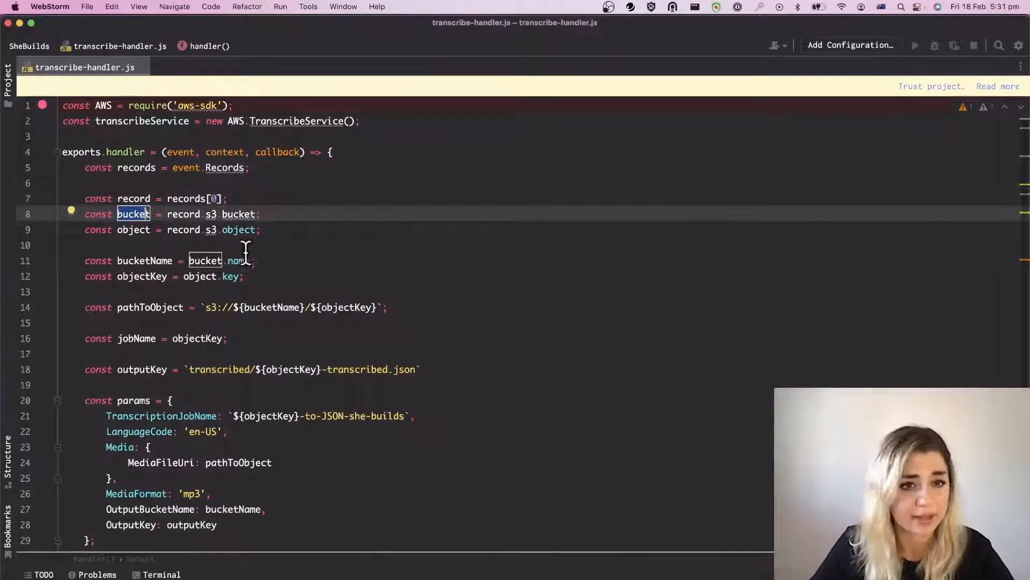
scroll(279, 300, down, 1)
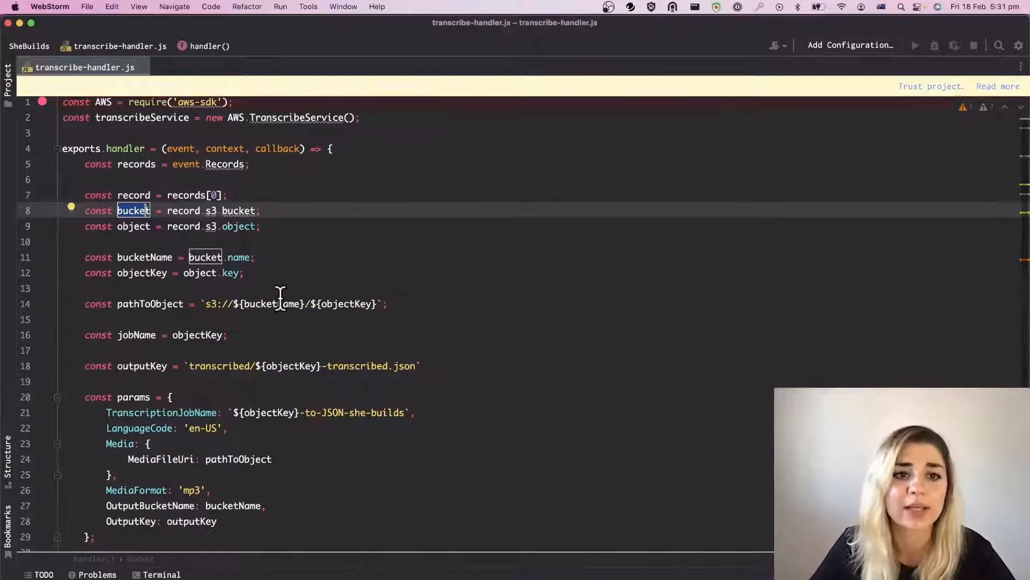
scroll(280, 301, down, 1)
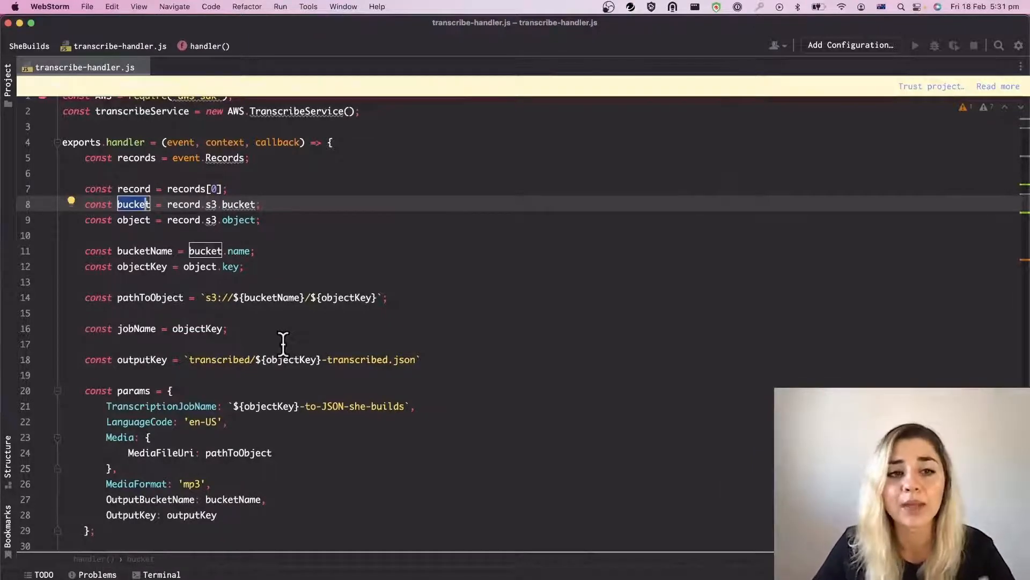
scroll(283, 373, down, 3)
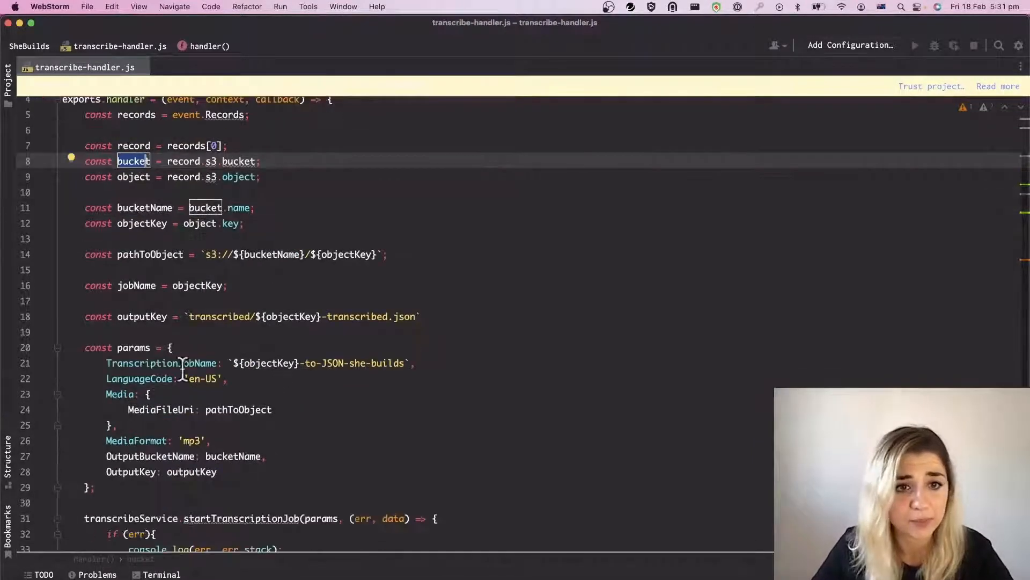
Step: Examine the params object of the transcription job, including its job name, language code, media file URI and media format
drag(85, 348, 134, 487)
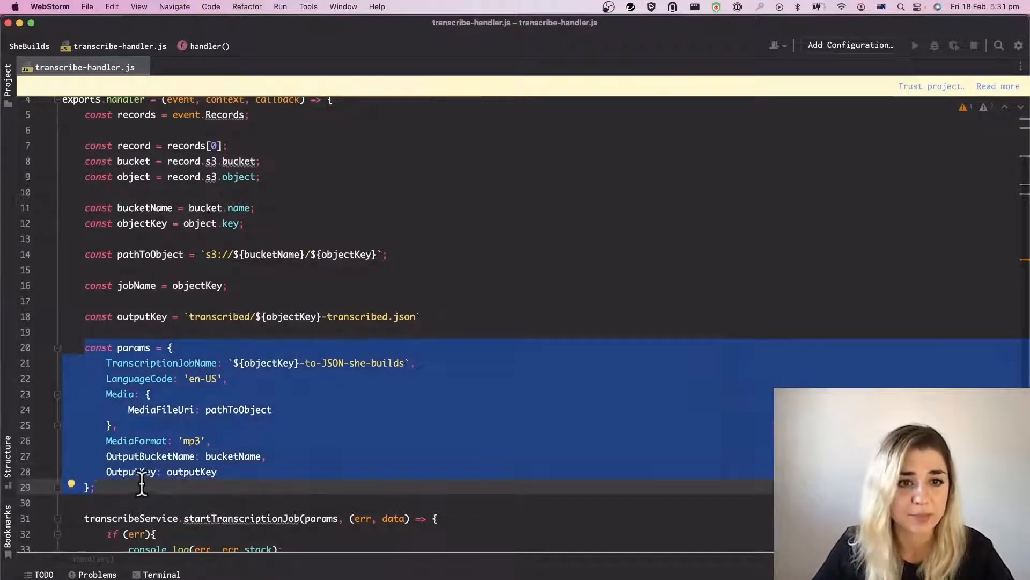
click(142, 486)
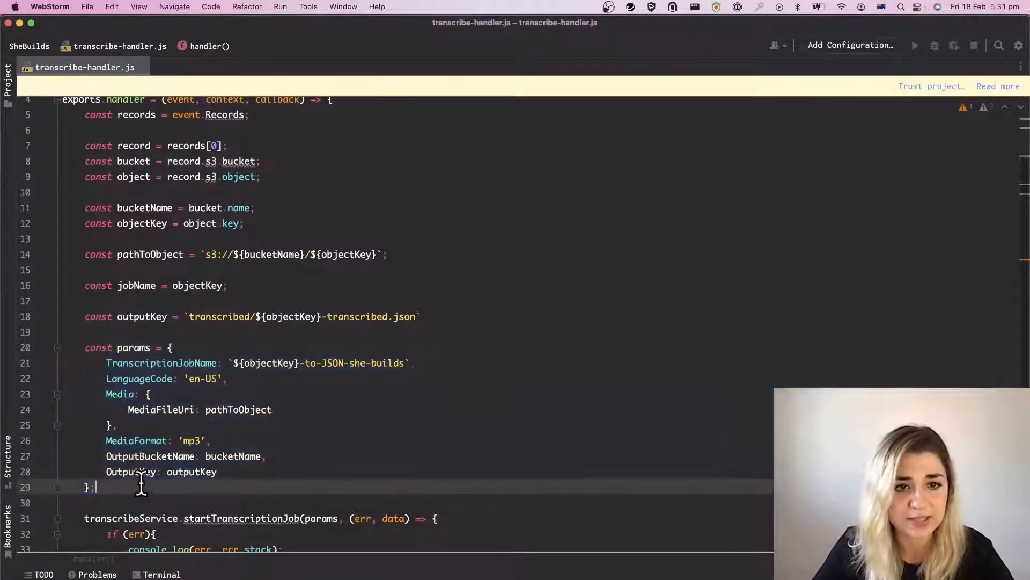
click(103, 368)
drag(411, 364, 235, 367)
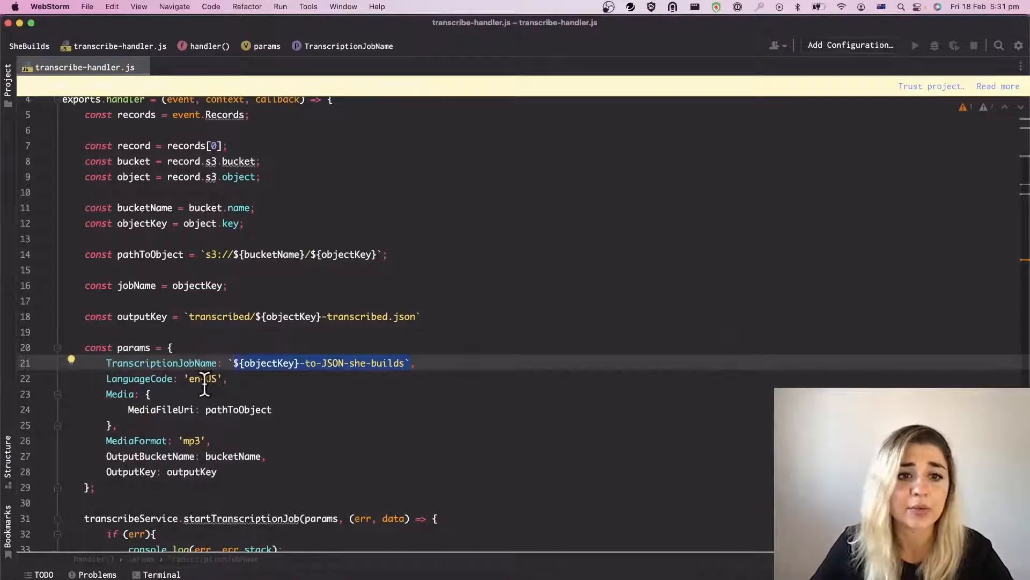
click(259, 380)
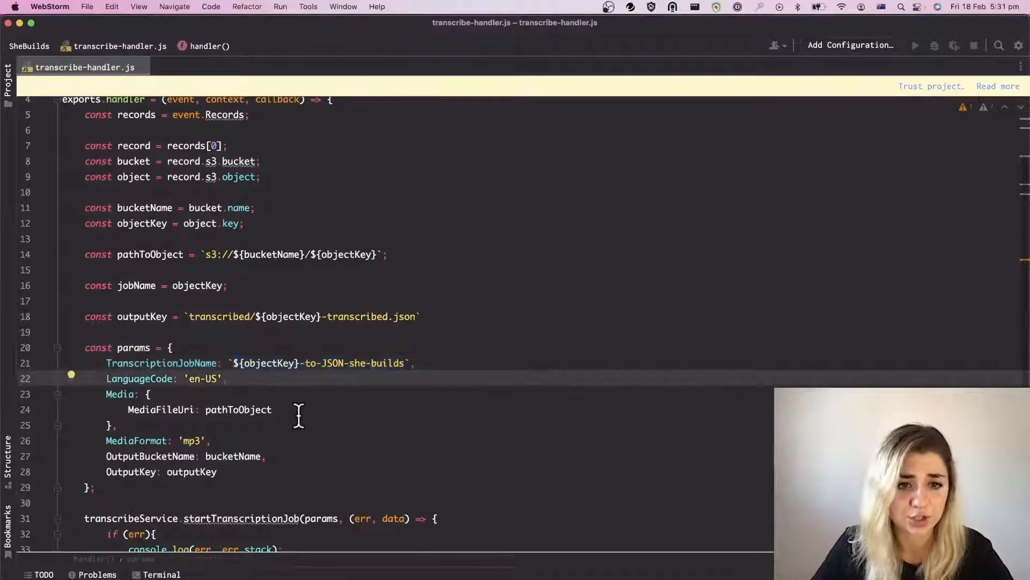
click(239, 438)
Step: Examine the startTranscriptionJob call with its error and data logging, and look over the whole handler code again
scroll(242, 435, down, 1)
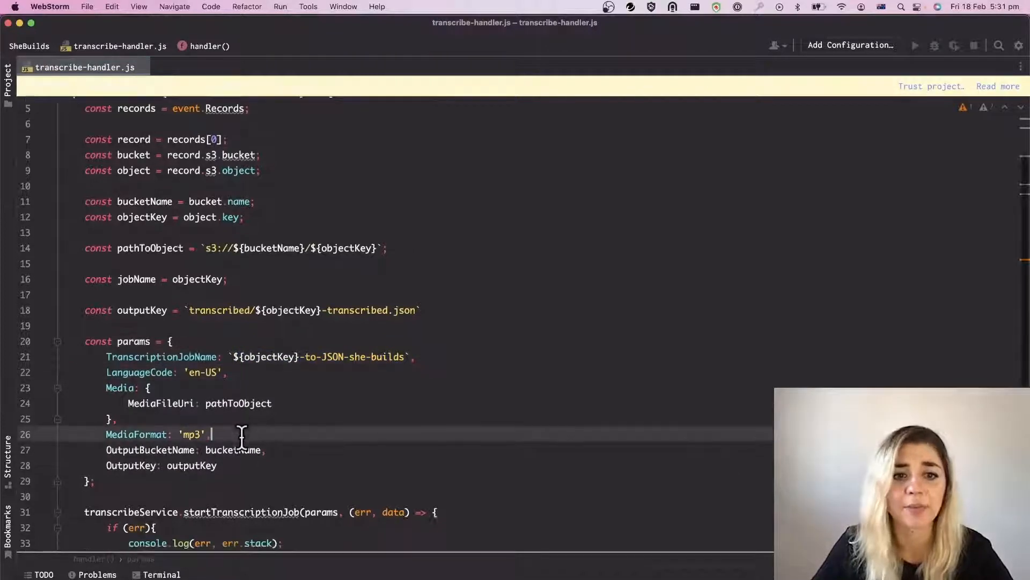
scroll(242, 434, down, 4)
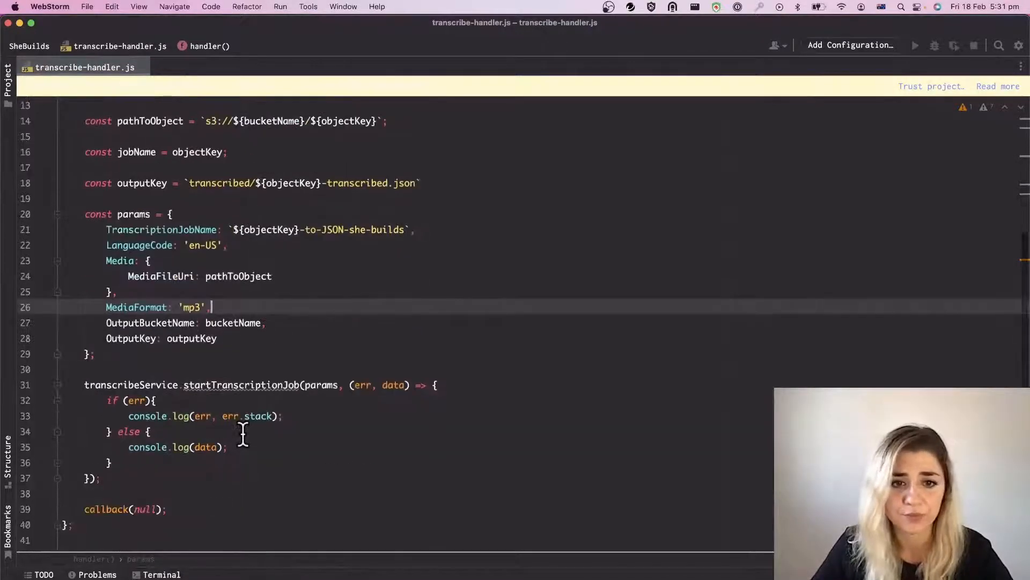
scroll(243, 435, down, 1)
drag(107, 379, 260, 396)
click(254, 439)
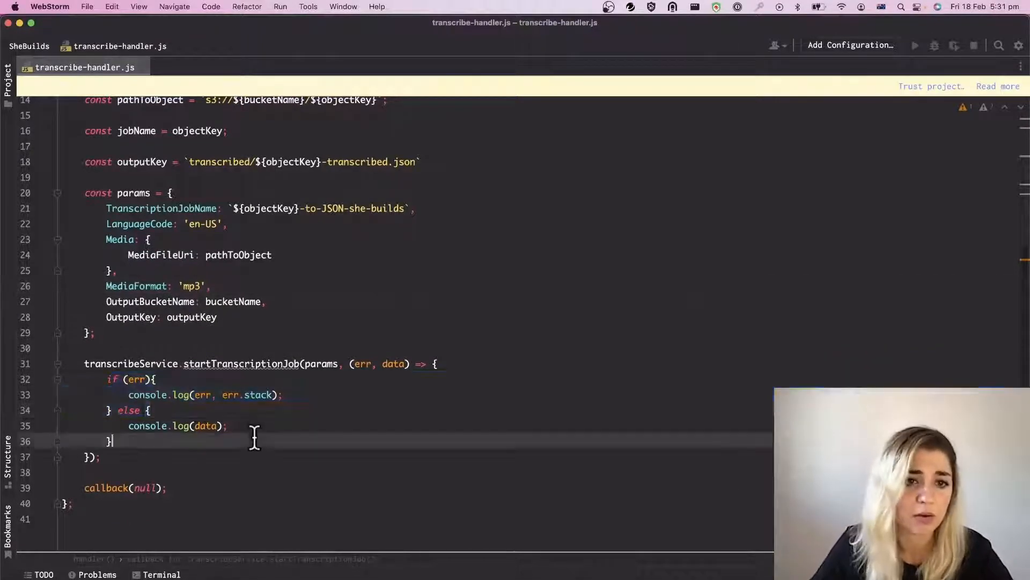
drag(264, 432, 148, 438)
scroll(326, 408, up, 6)
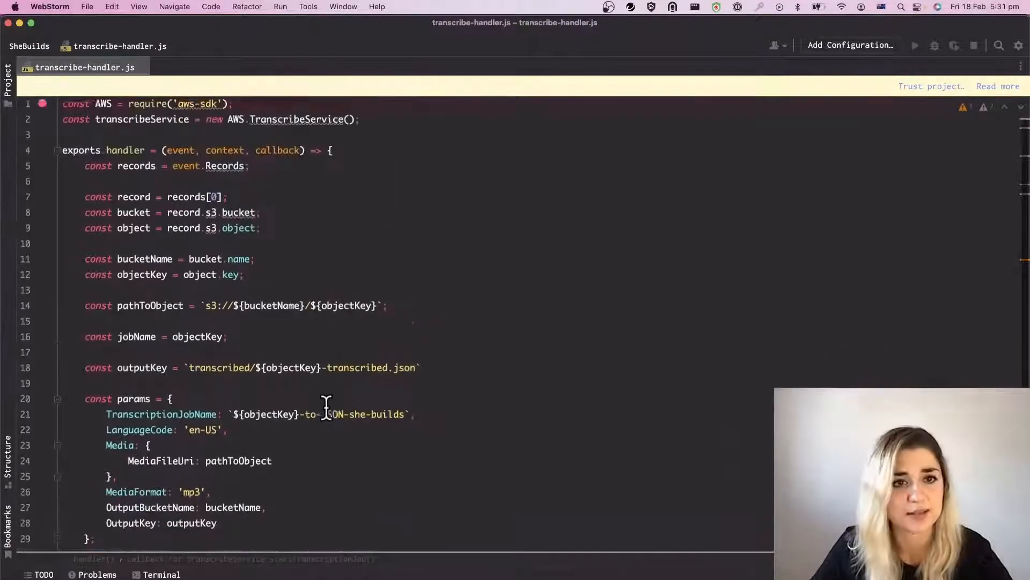
scroll(326, 408, down, 5)
click(285, 397)
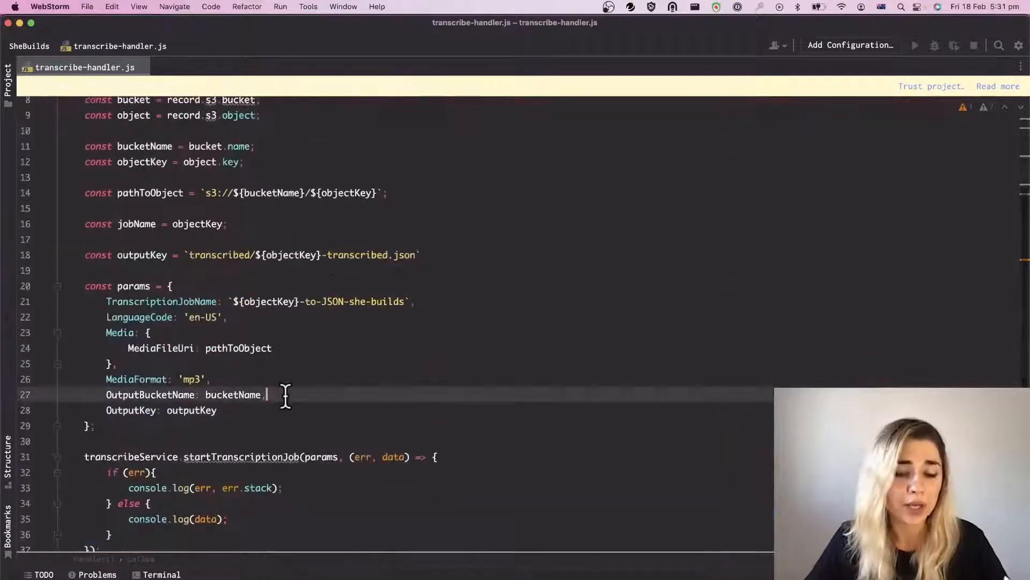
Step: Replace the default index.js code of the transcribe-handler Lambda function in Firefox with the entire transcribe-handler.js code from WebStorm
key(super+a)
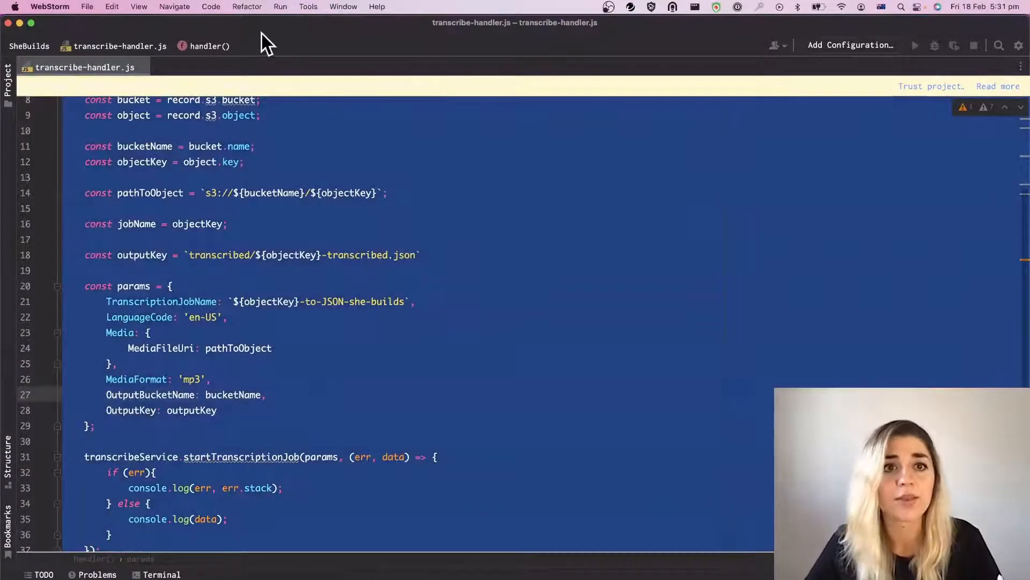
drag(262, 33, 1029, 107)
scroll(384, 486, down, 4)
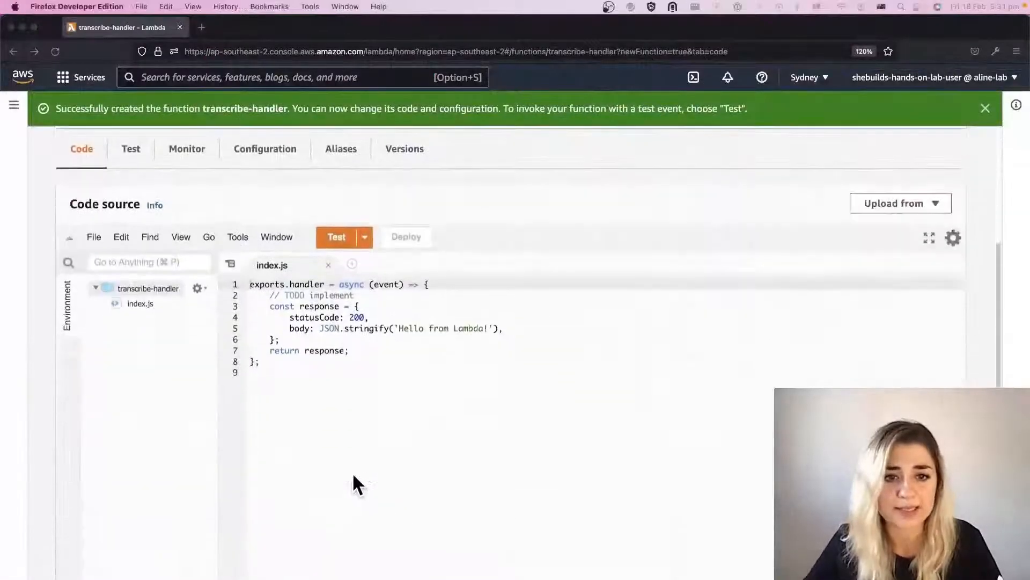
drag(346, 445, 253, 284)
key(super+v)
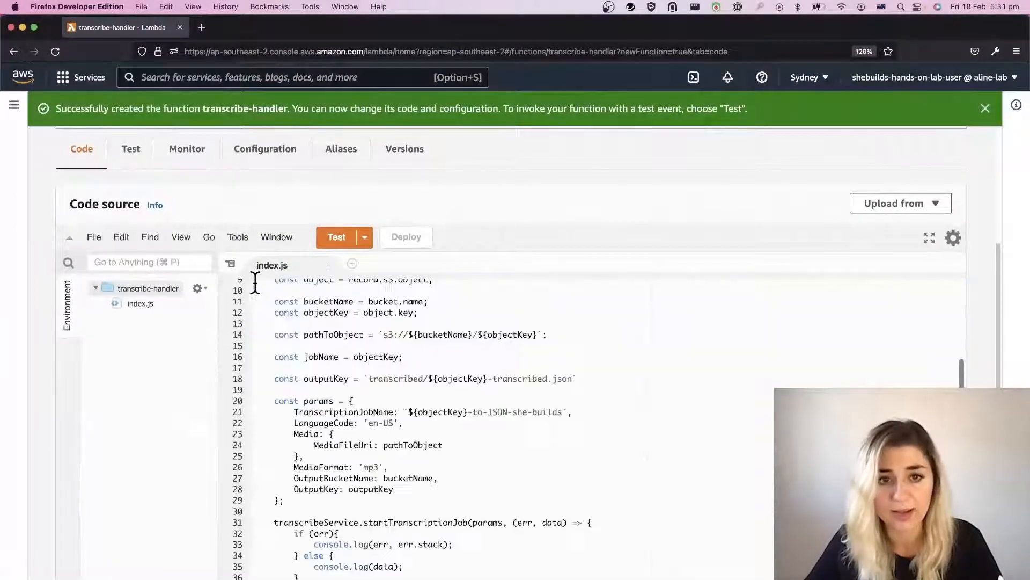
Step: Check the start of the new code in index.js and deploy the changes to the transcribe-handler function
scroll(428, 428, up, 10)
scroll(429, 423, down, 10)
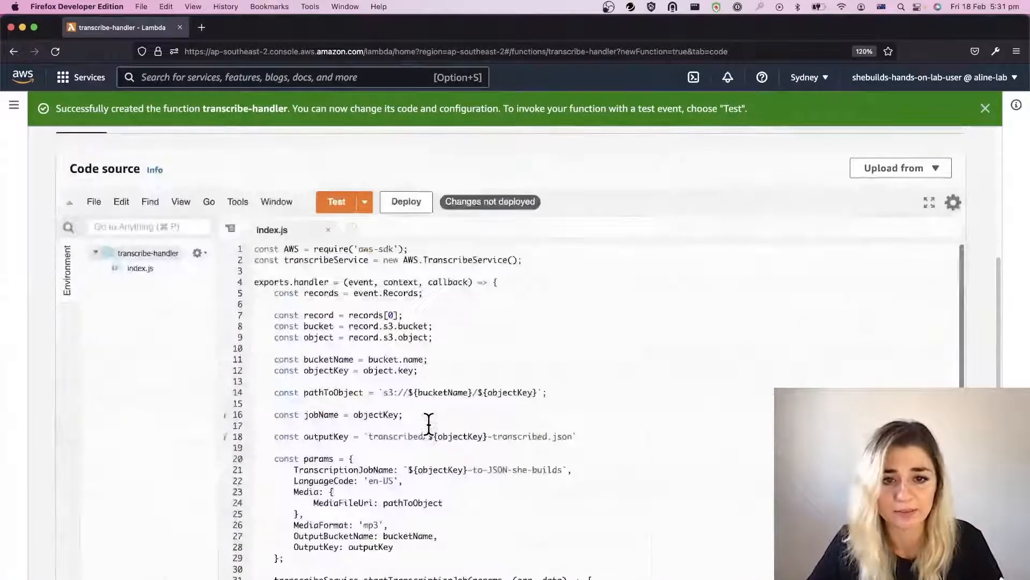
scroll(428, 424, up, 5)
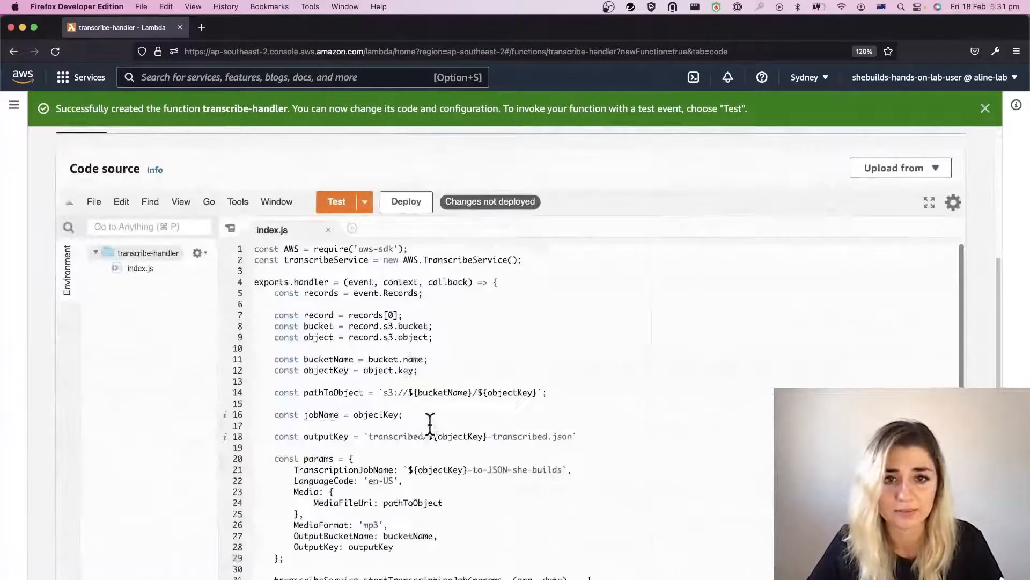
click(411, 202)
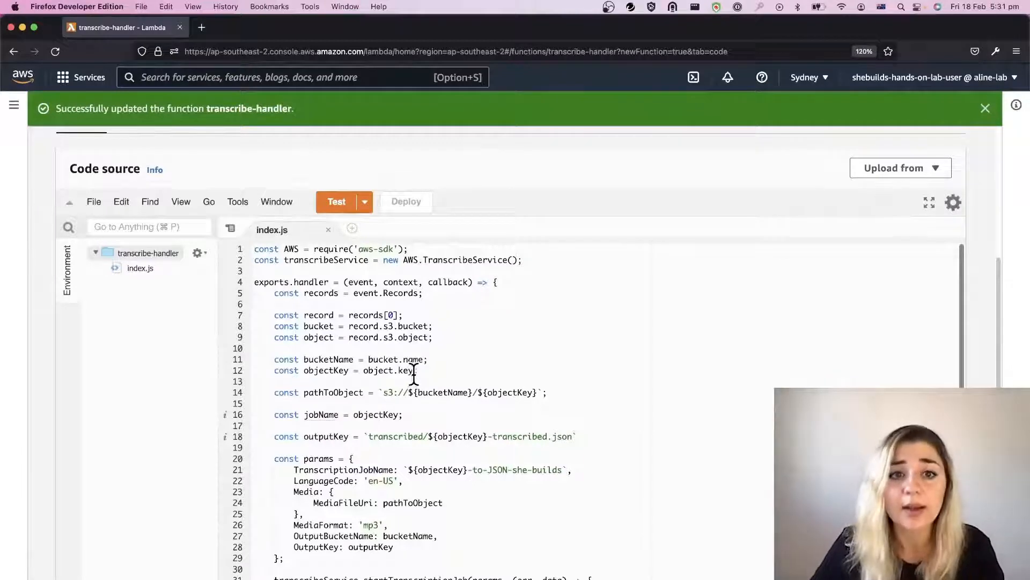
Step: Go to the Amazon S3 service and start creating a new bucket
scroll(414, 374, up, 6)
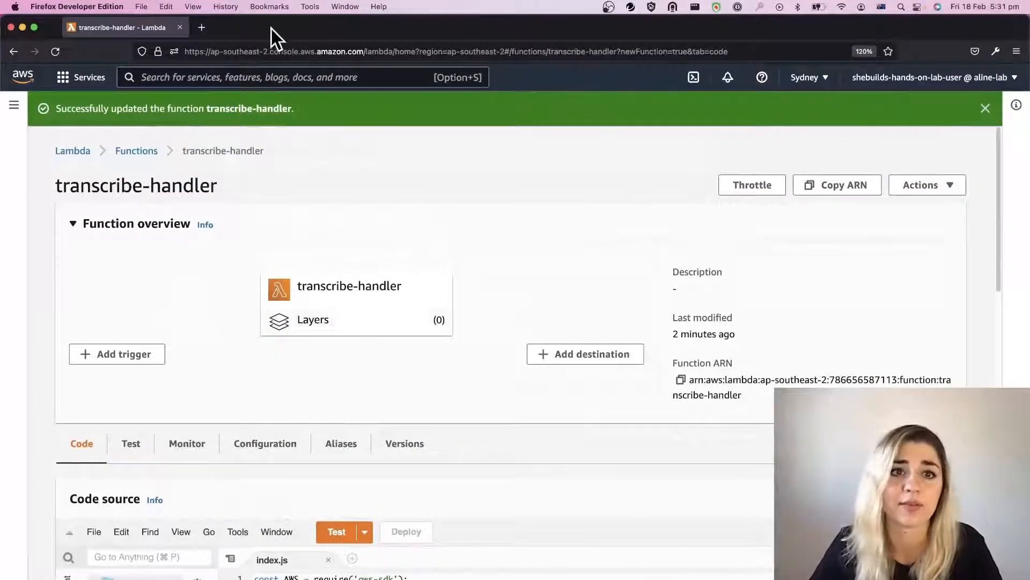
click(305, 76)
text(s3)
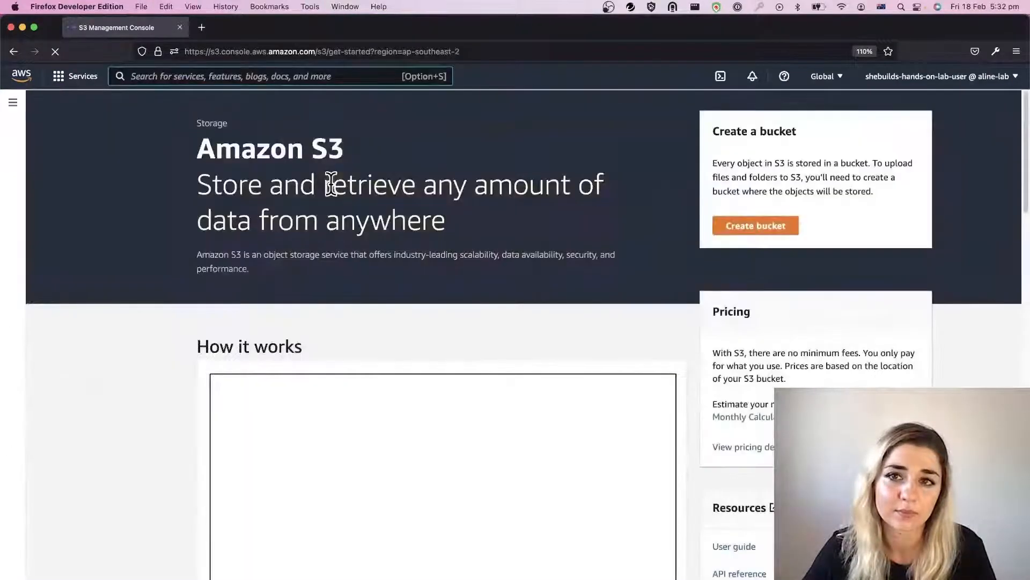
click(771, 222)
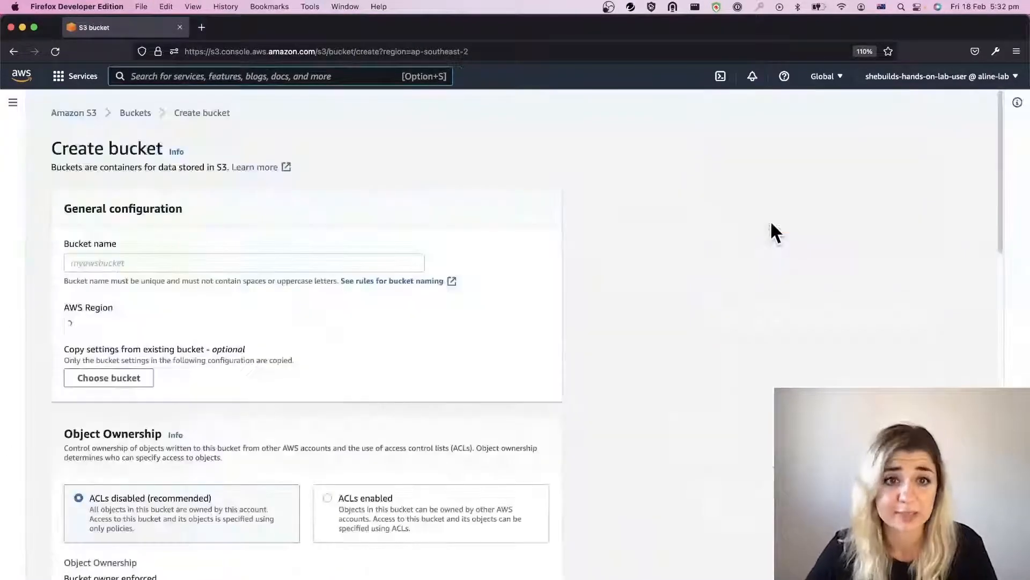
Step: Name the new bucket transcribe-she-builds
click(158, 263)
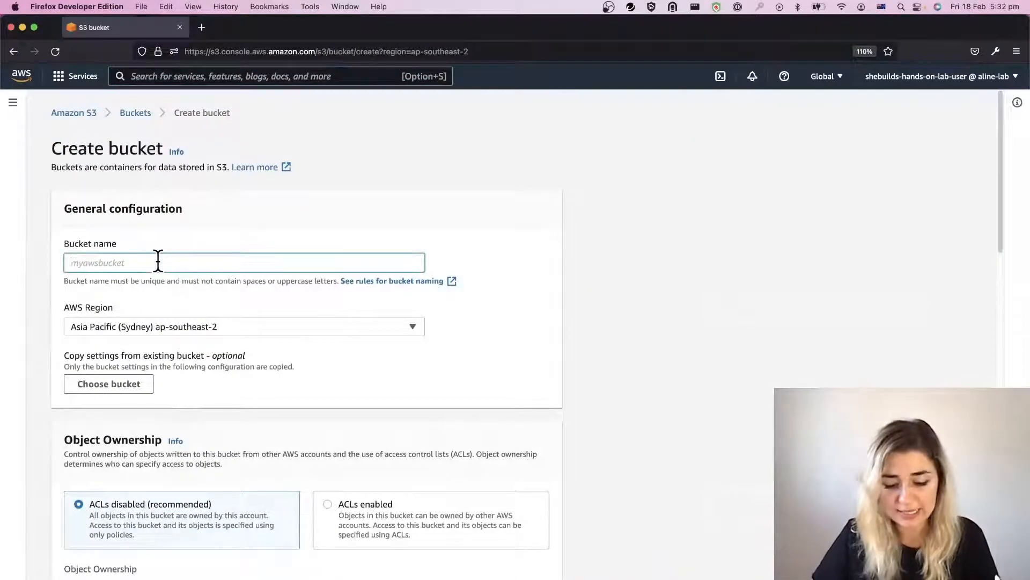
text(transcrib)
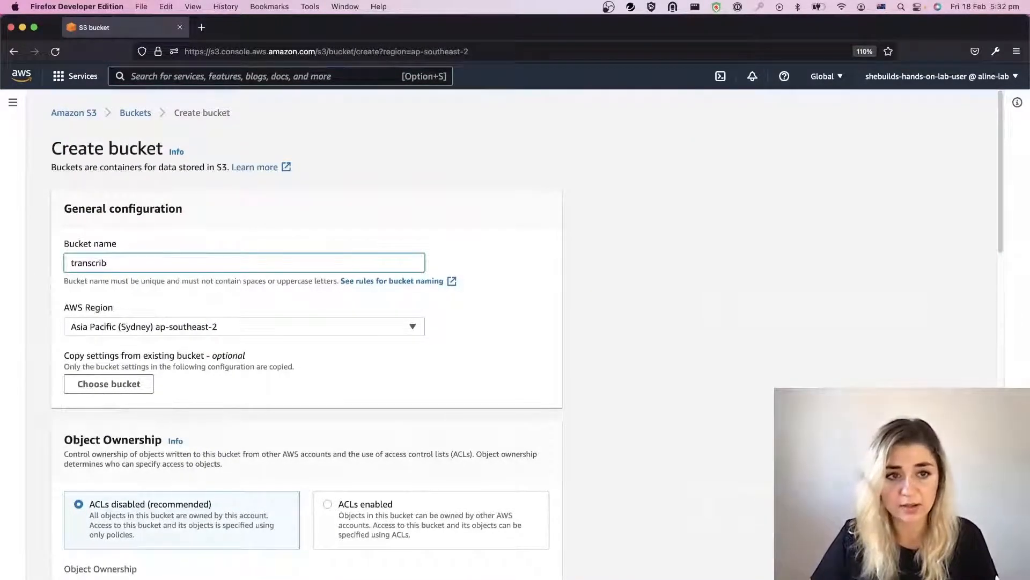
text(e-she-b)
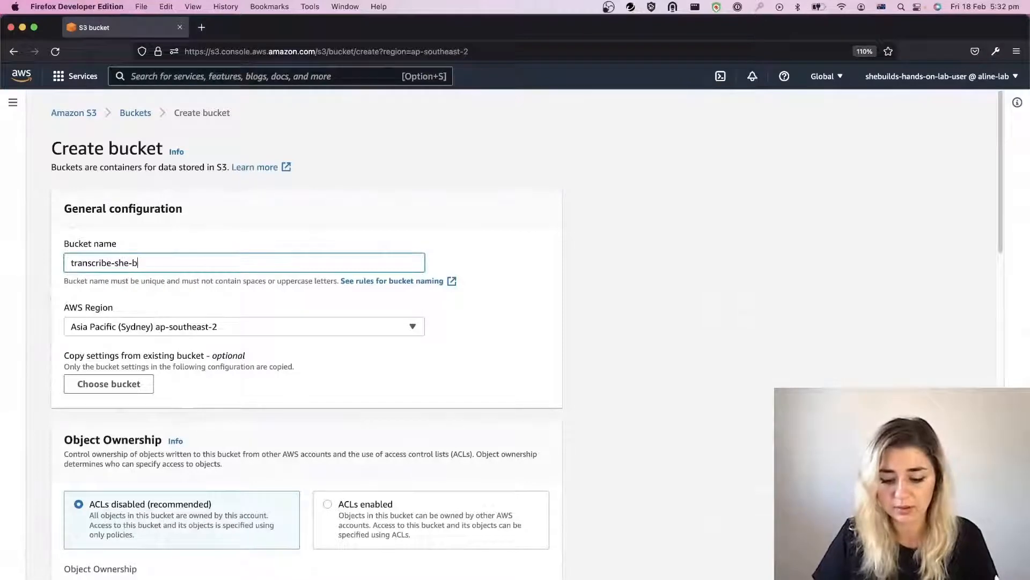
text(uilds)
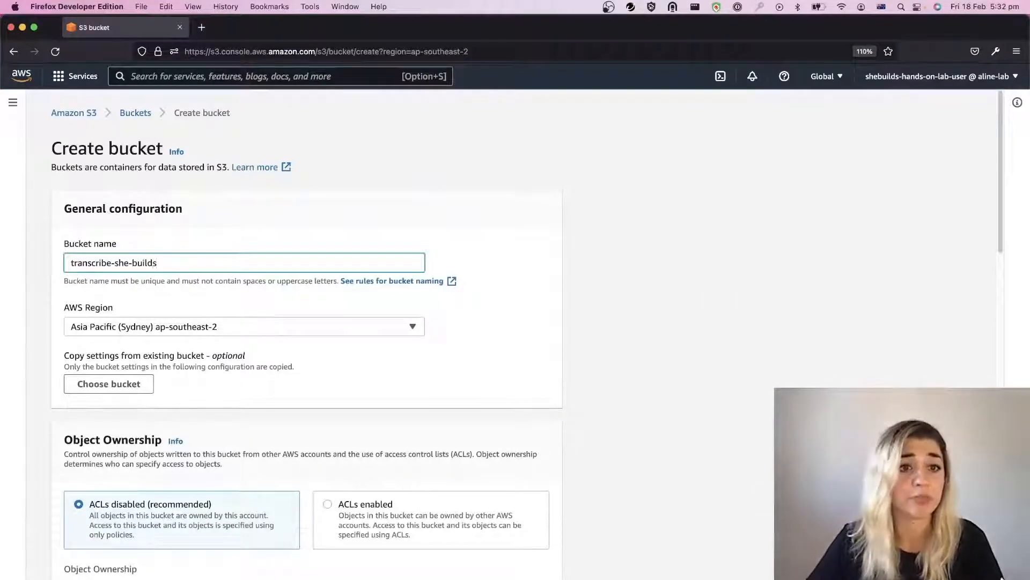
Step: Enable default server-side encryption for the bucket with Amazon S3-managed keys (SSE-S3)
scroll(230, 330, down, 3)
scroll(256, 343, down, 5)
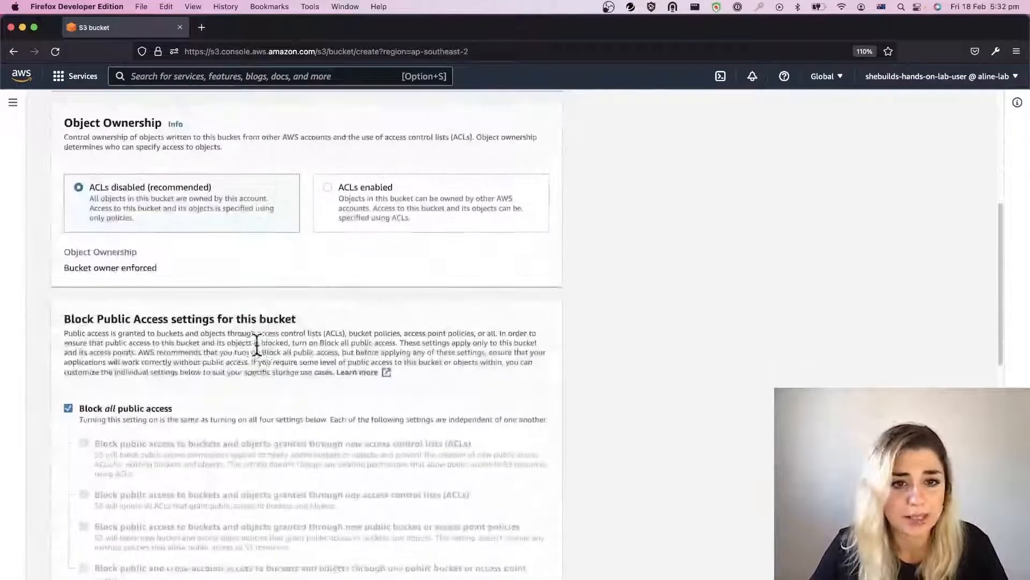
scroll(284, 346, down, 8)
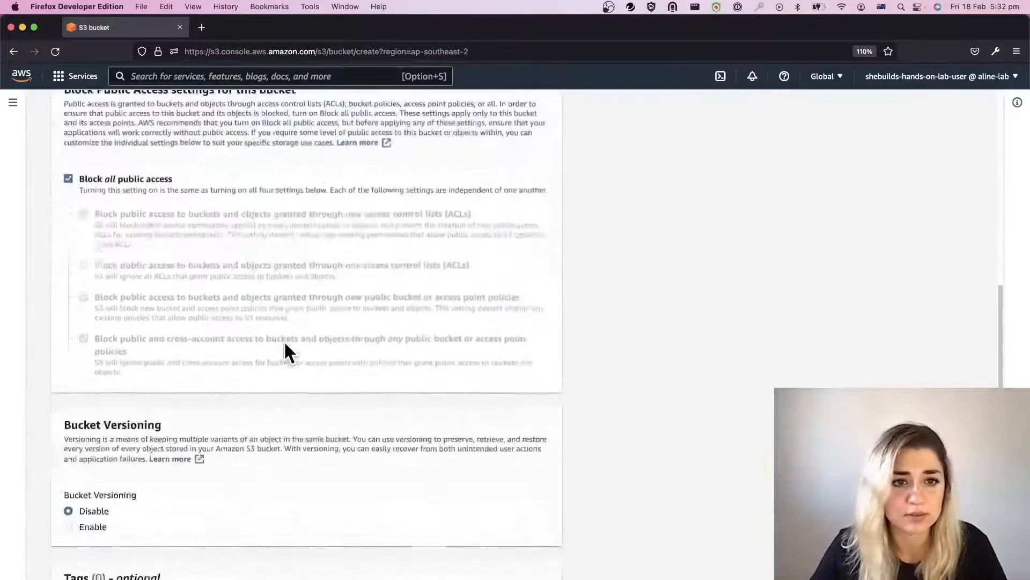
scroll(284, 348, down, 3)
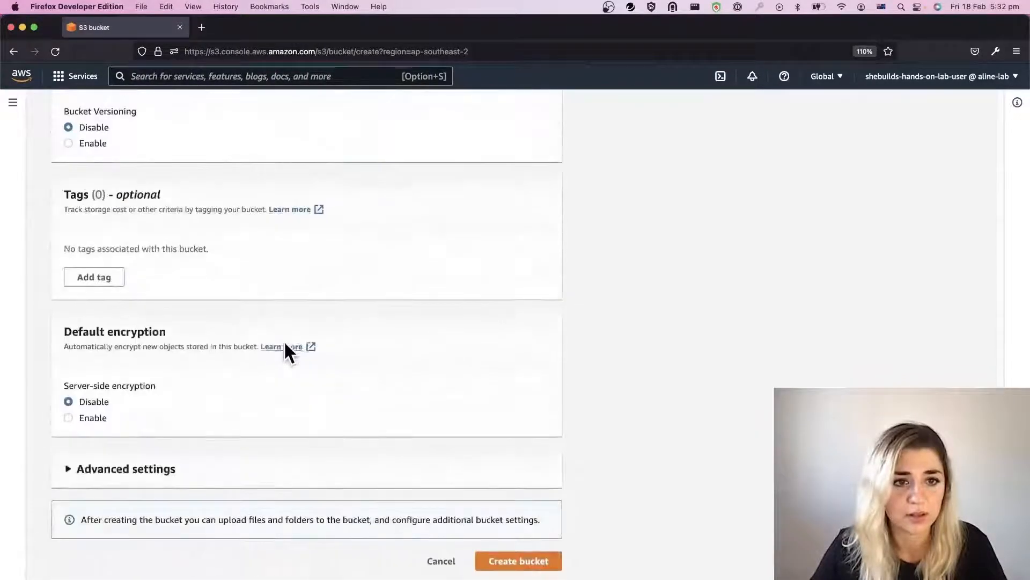
click(95, 417)
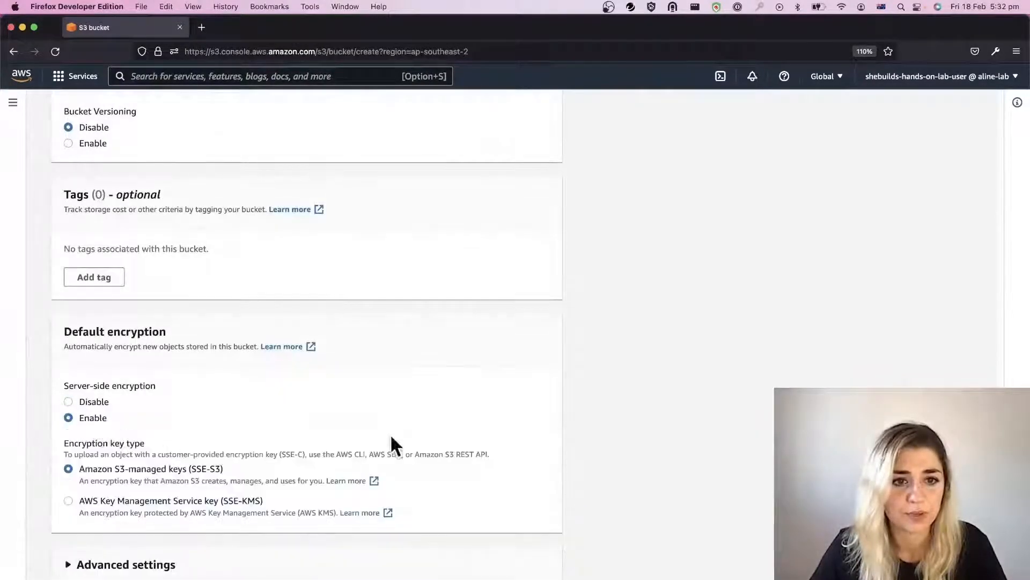
Step: Expand the bucket's advanced settings to check Object Lock, and create the bucket
scroll(349, 429, down, 2)
click(129, 472)
scroll(220, 443, down, 4)
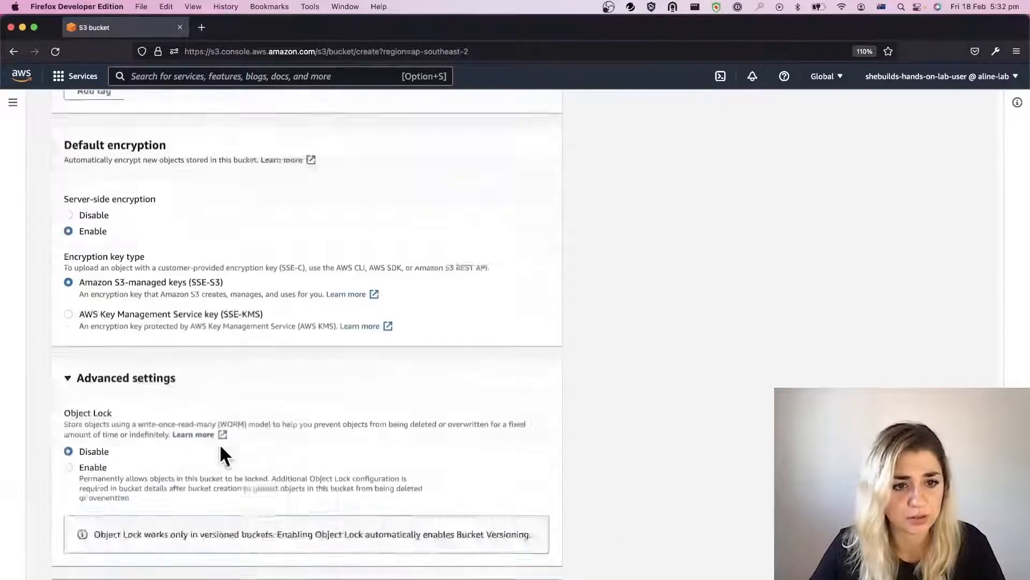
click(534, 569)
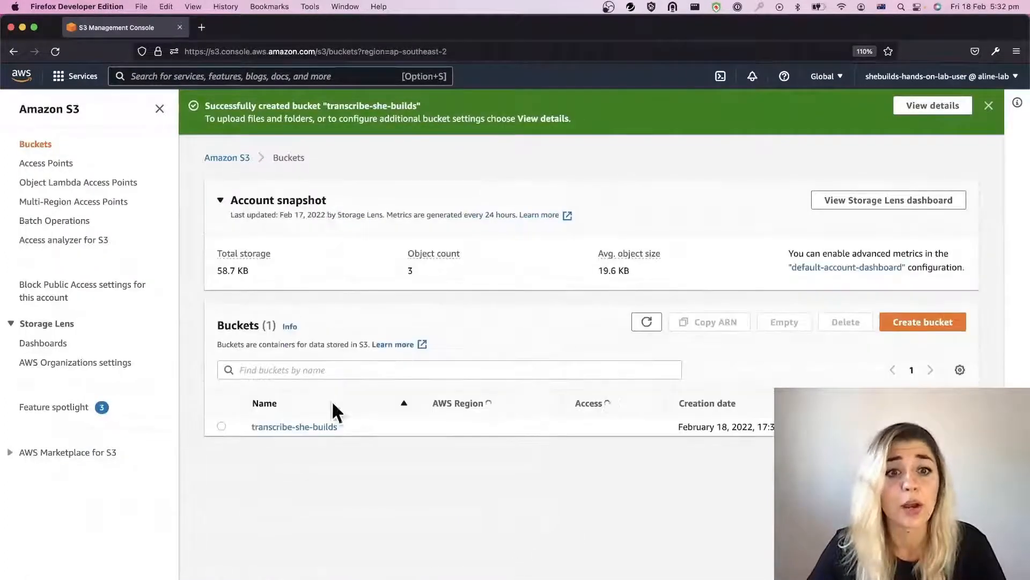
Step: Find the event notifications in the properties of the transcribe-she-builds bucket and start creating a new one
click(330, 427)
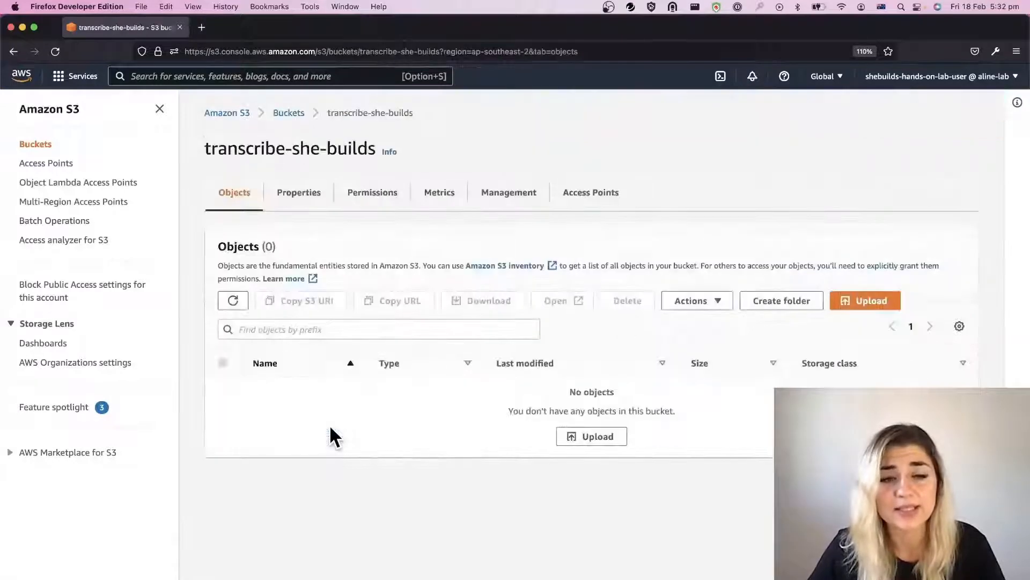
click(299, 192)
scroll(376, 273, down, 5)
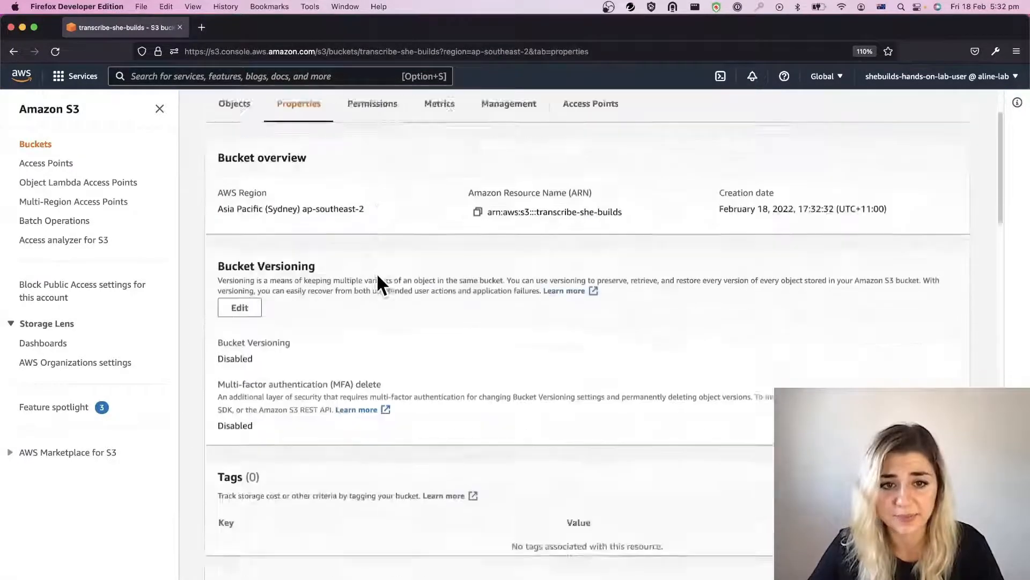
scroll(379, 283, down, 10)
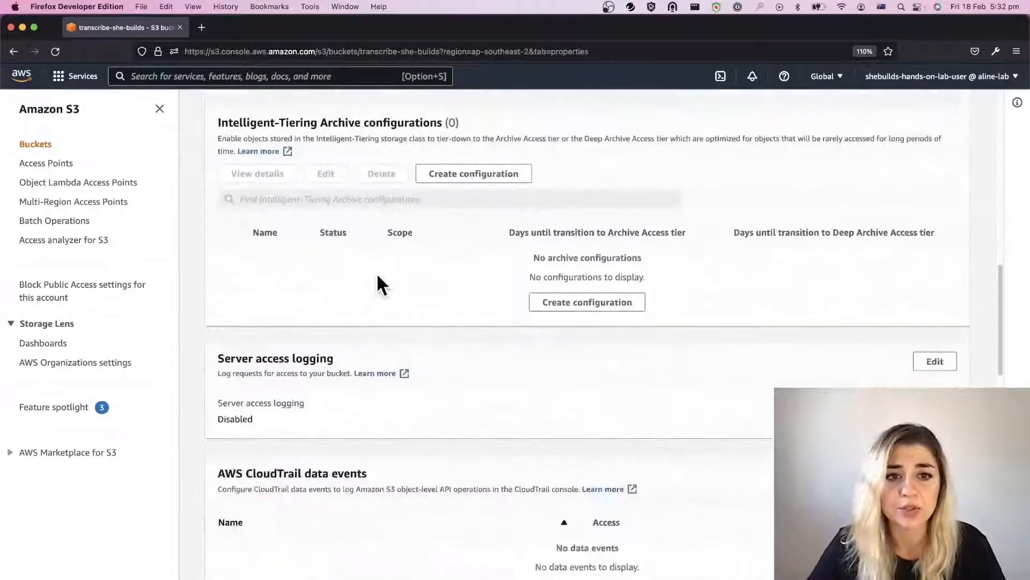
scroll(375, 275, down, 3)
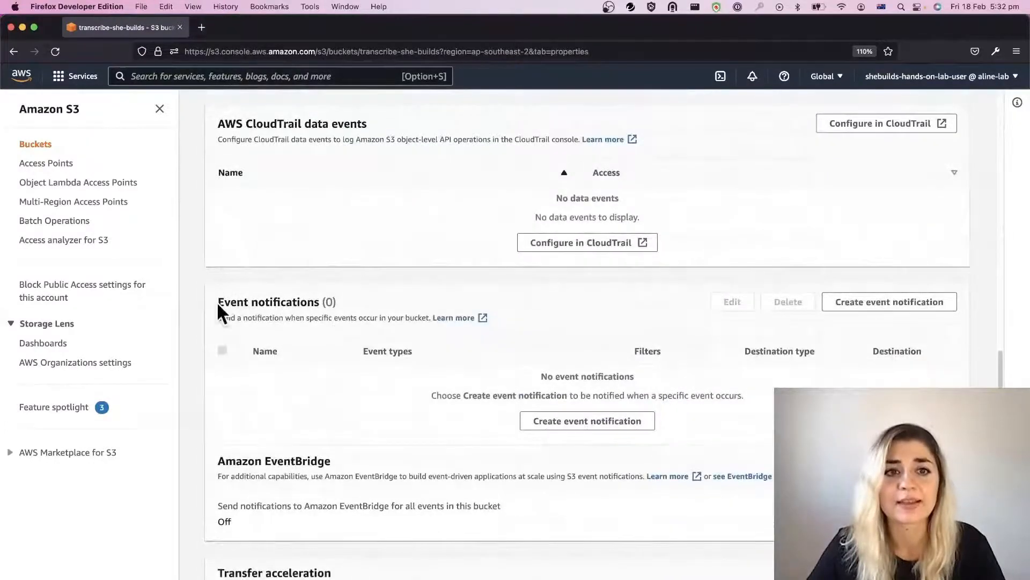
drag(217, 301, 324, 302)
click(440, 311)
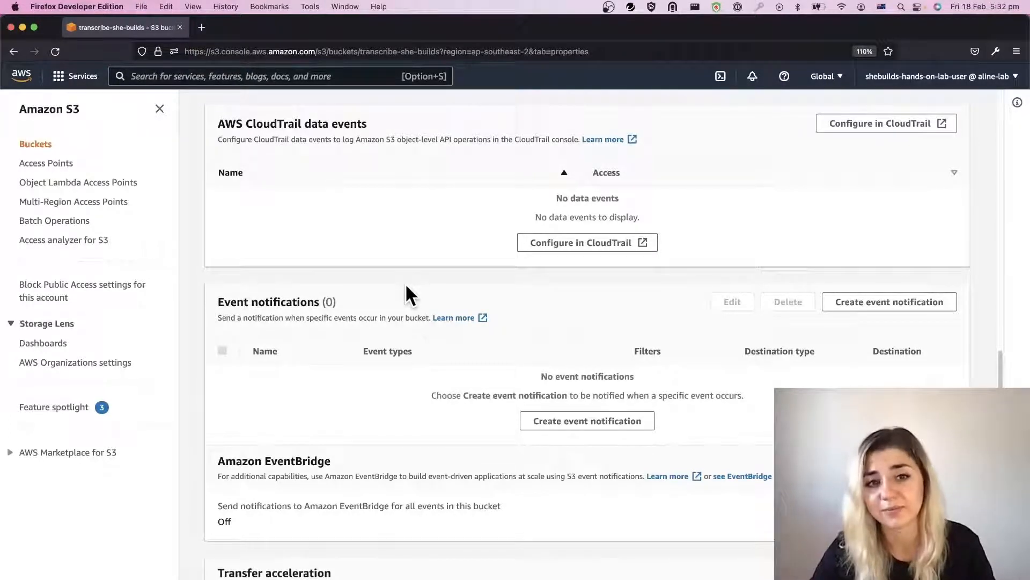
click(628, 419)
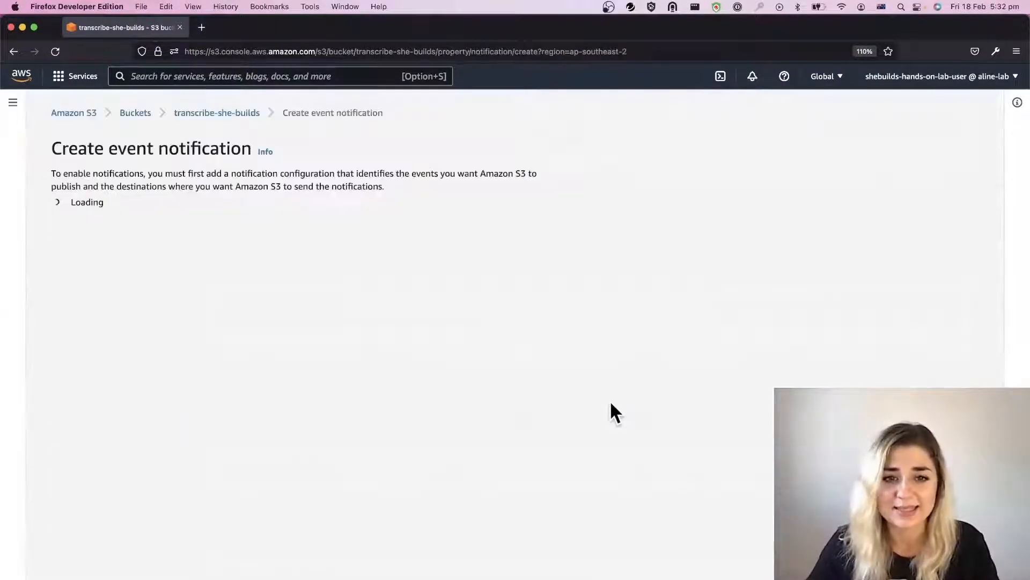
Step: Name the event notification transcribe-trigger
click(113, 274)
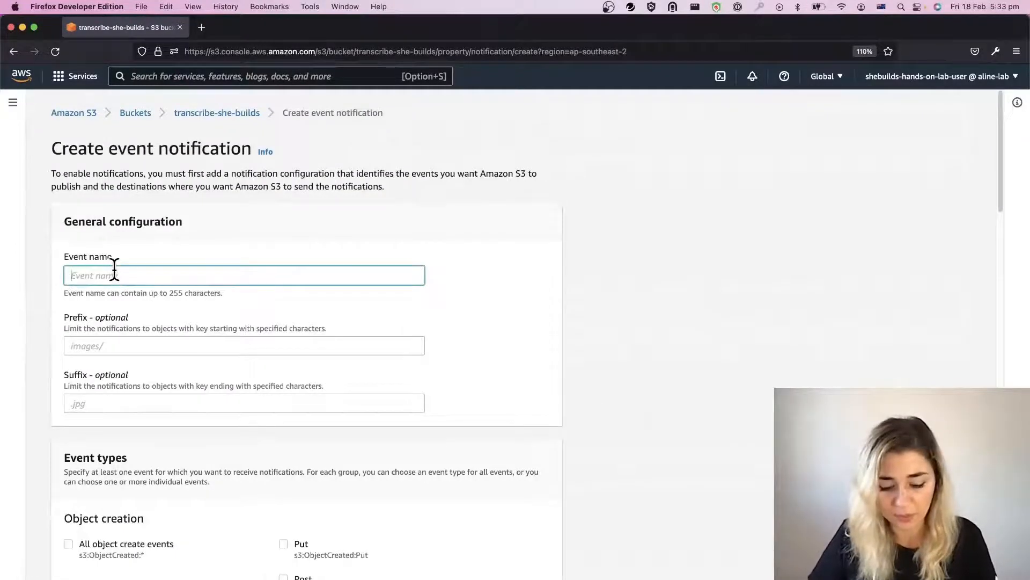
text(tra)
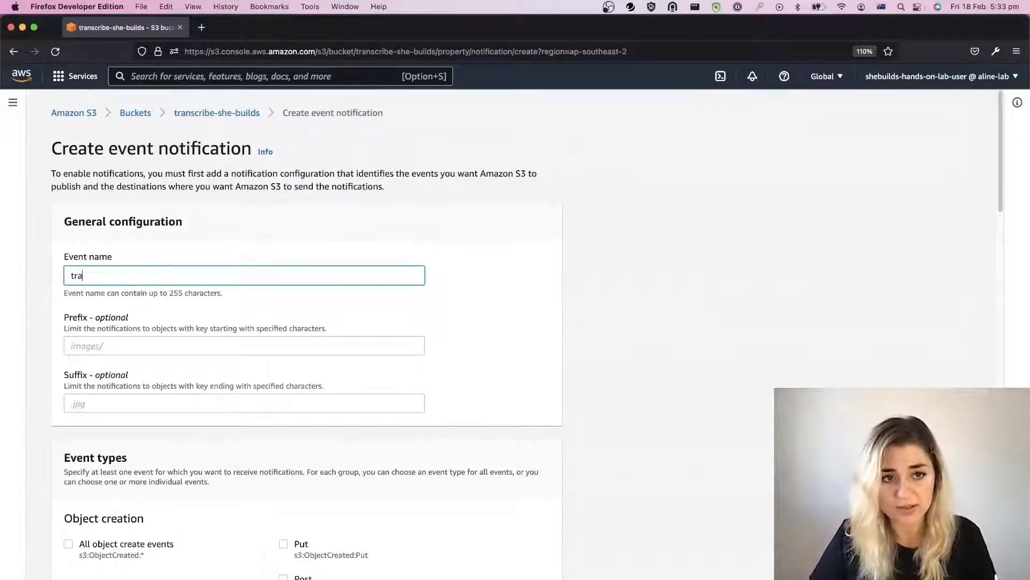
text(nscribe=)
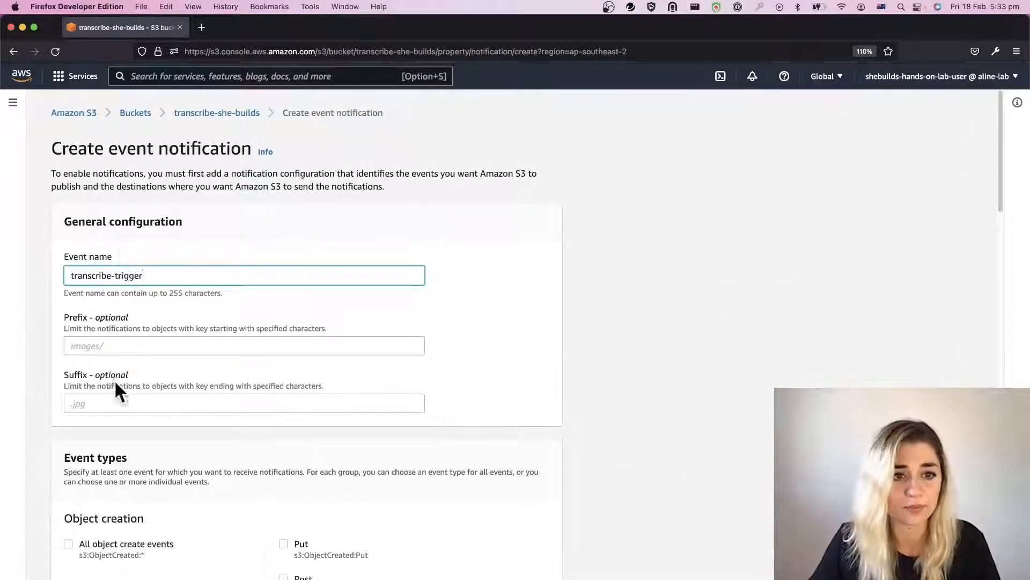
Step: Limit the notification to objects with the suffix .mp3 and have it fire on all object create events
click(116, 396)
text(.mp3)
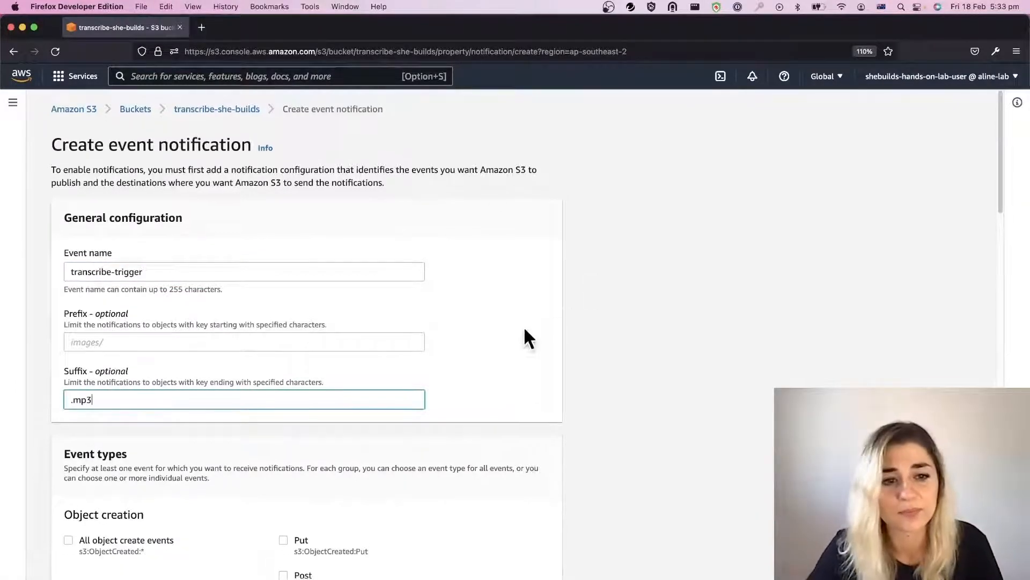
scroll(523, 326, down, 5)
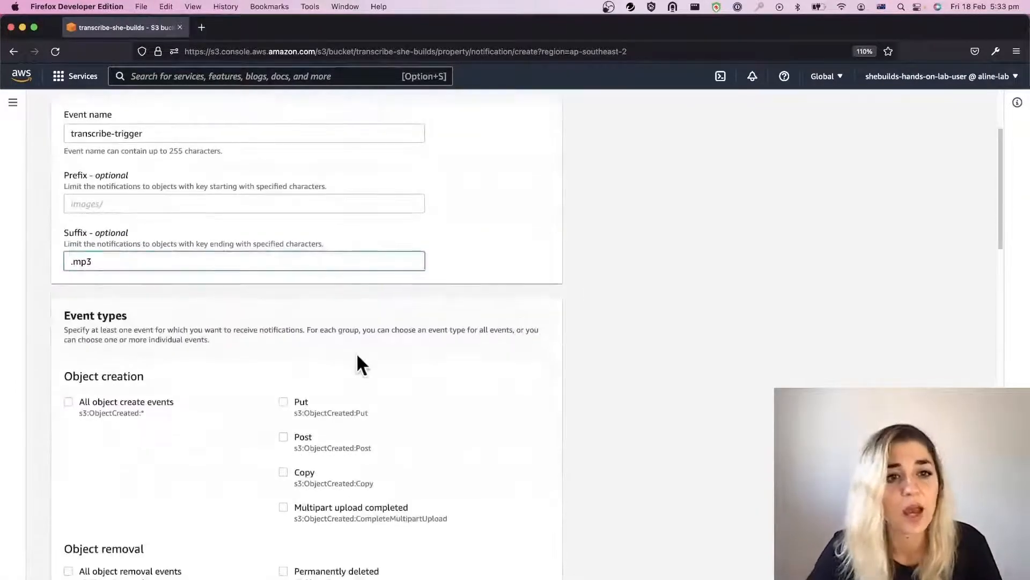
click(67, 400)
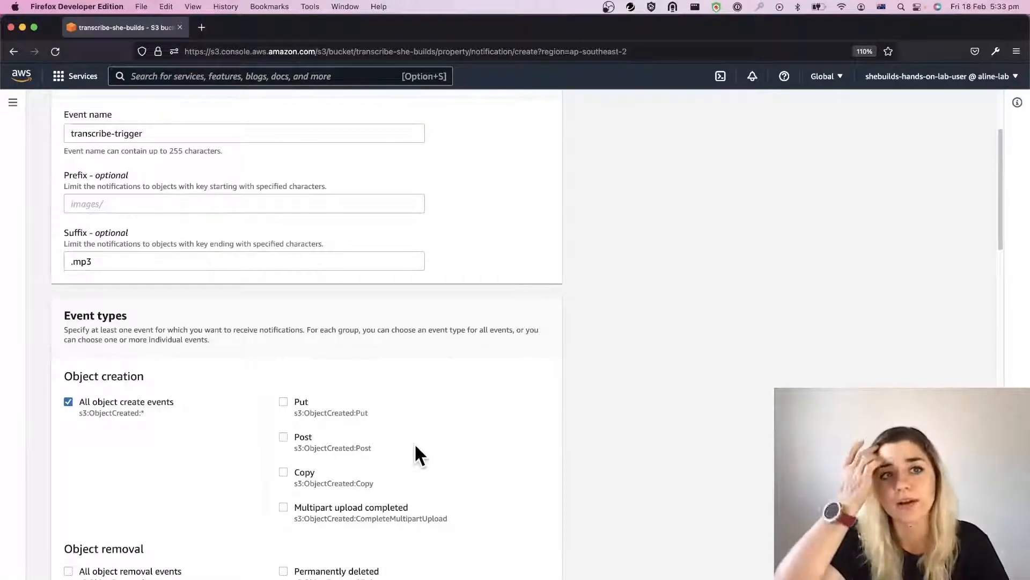
Step: Choose the transcribe-handler Lambda function as the notification's destination and save the event notification
scroll(537, 389, down, 12)
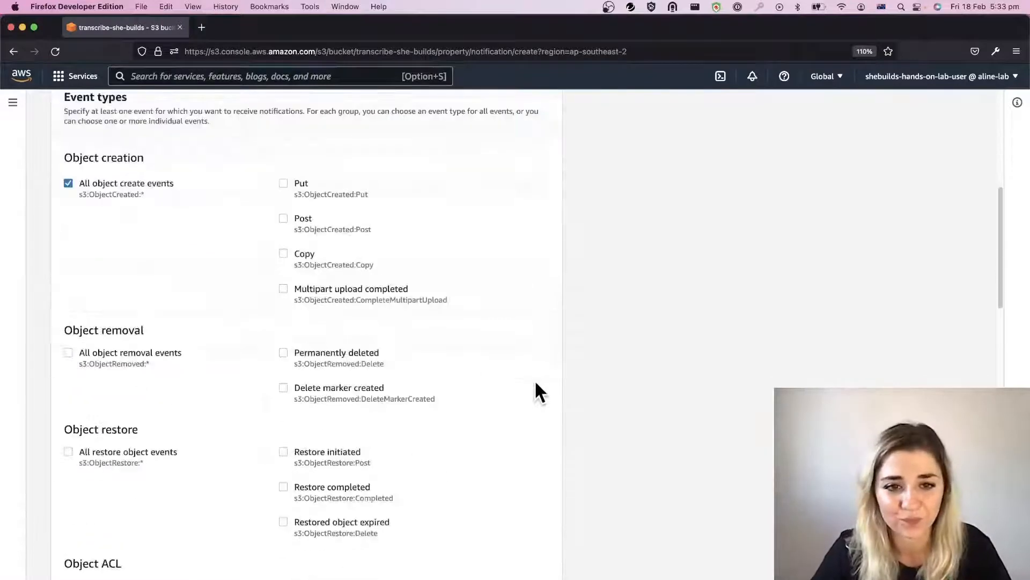
scroll(535, 381, down, 10)
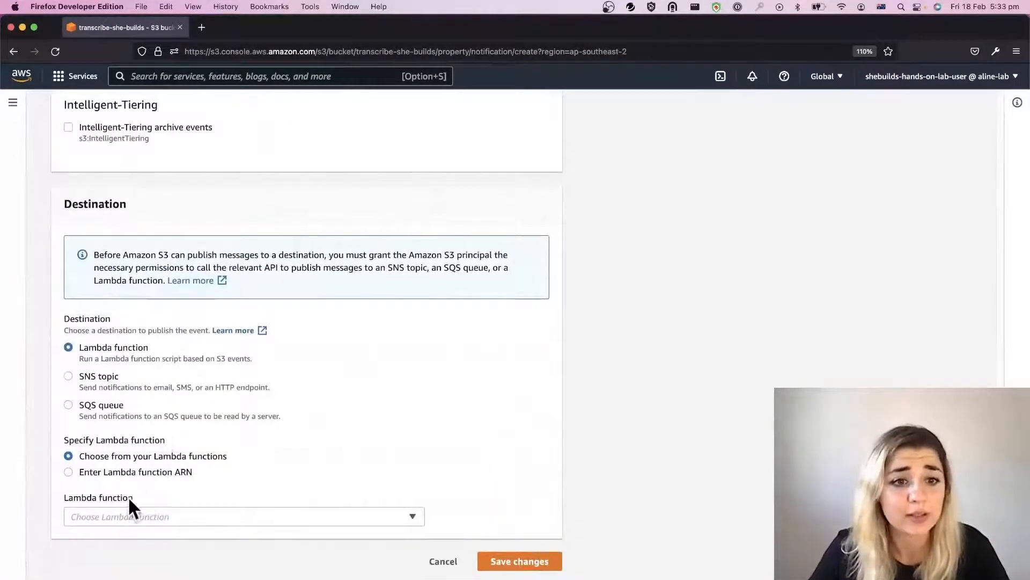
click(128, 512)
click(108, 494)
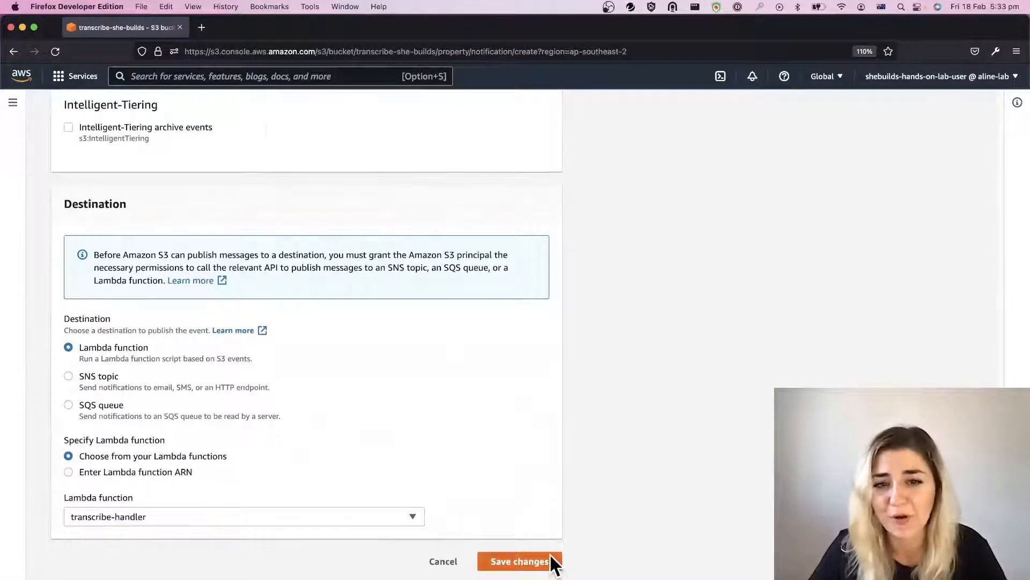
click(537, 560)
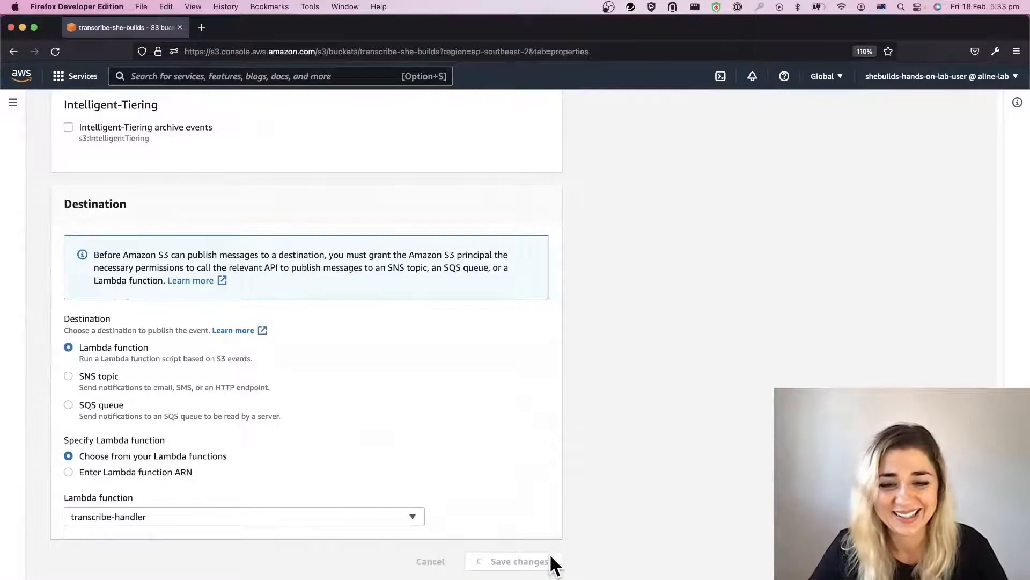
Step: Go back to the bucket list and open the objects of the transcribe-she-builds bucket
scroll(553, 565, down, 1)
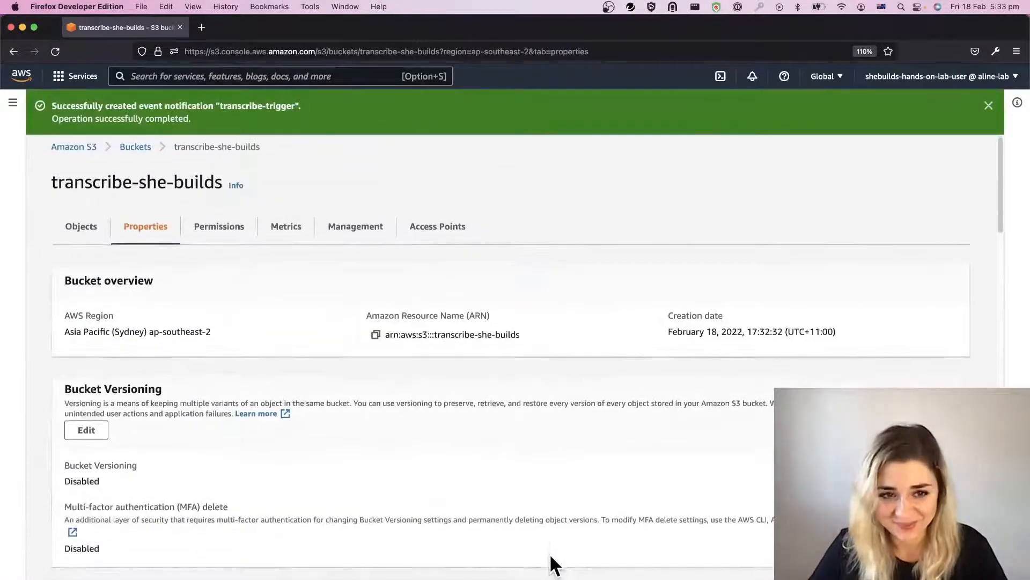
click(134, 147)
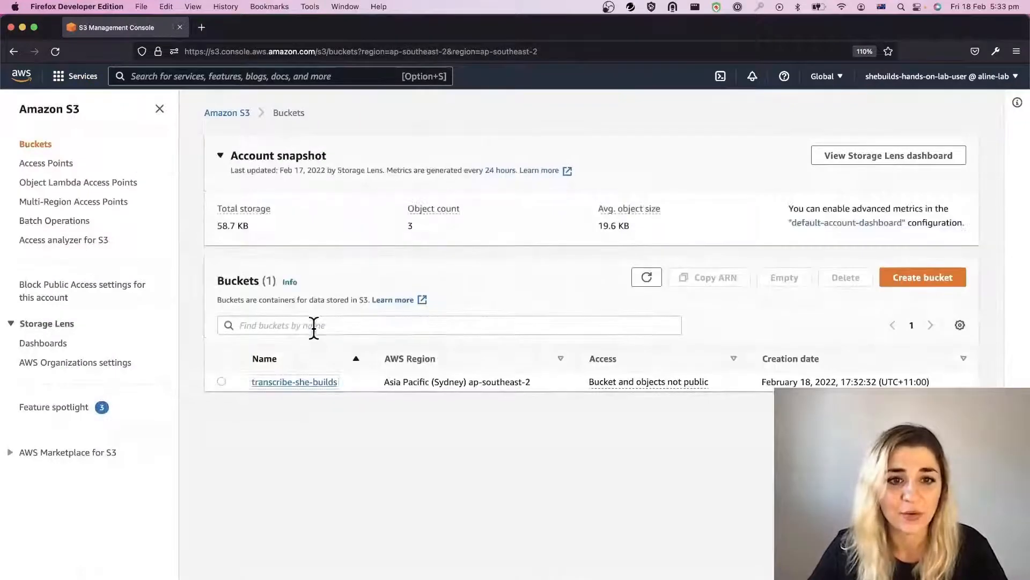
click(314, 327)
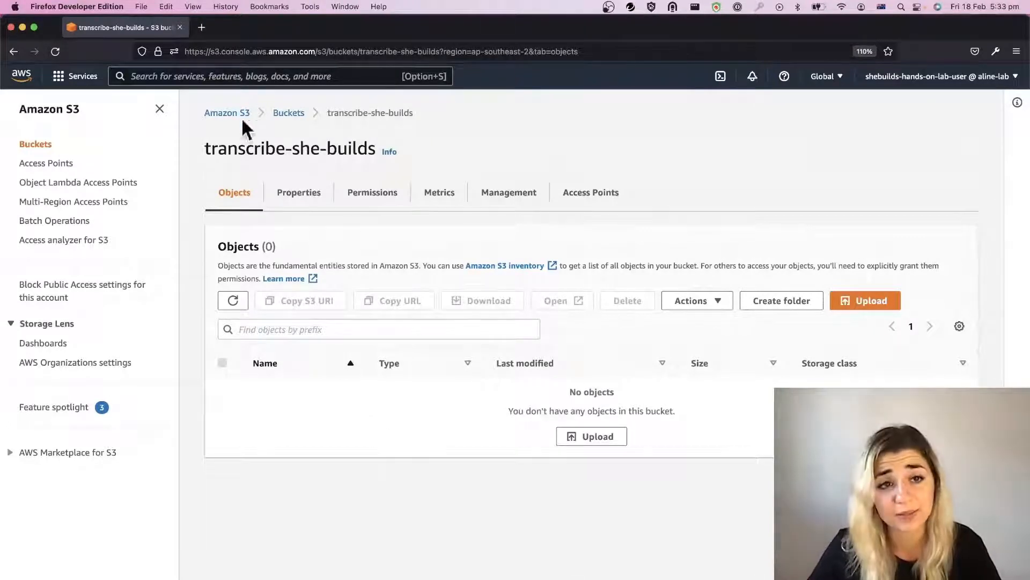
Step: Switch to the Lambda service and open the transcribe-handler function to check its S3 trigger
click(232, 78)
text(lambda)
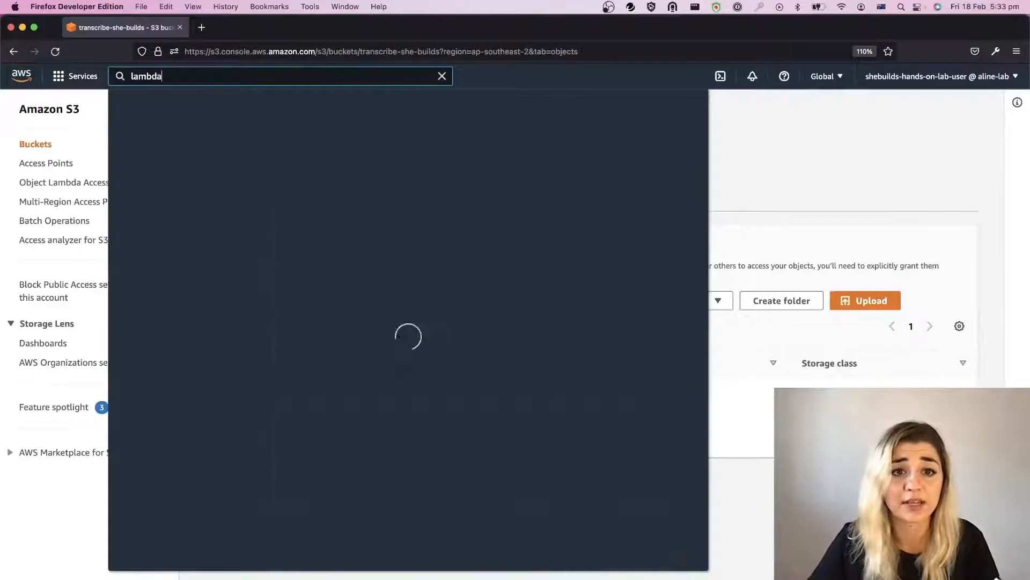
click(314, 166)
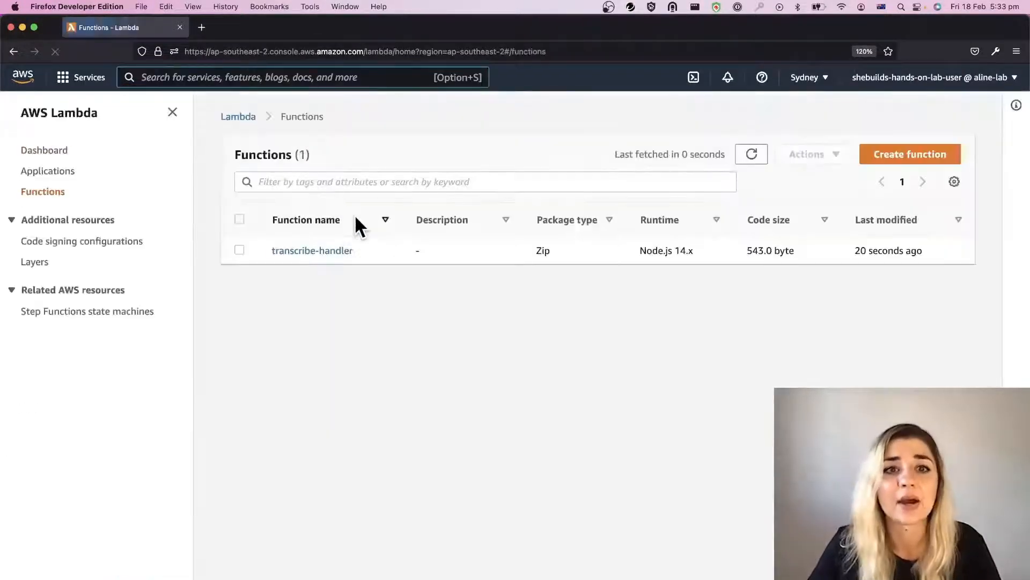
click(315, 251)
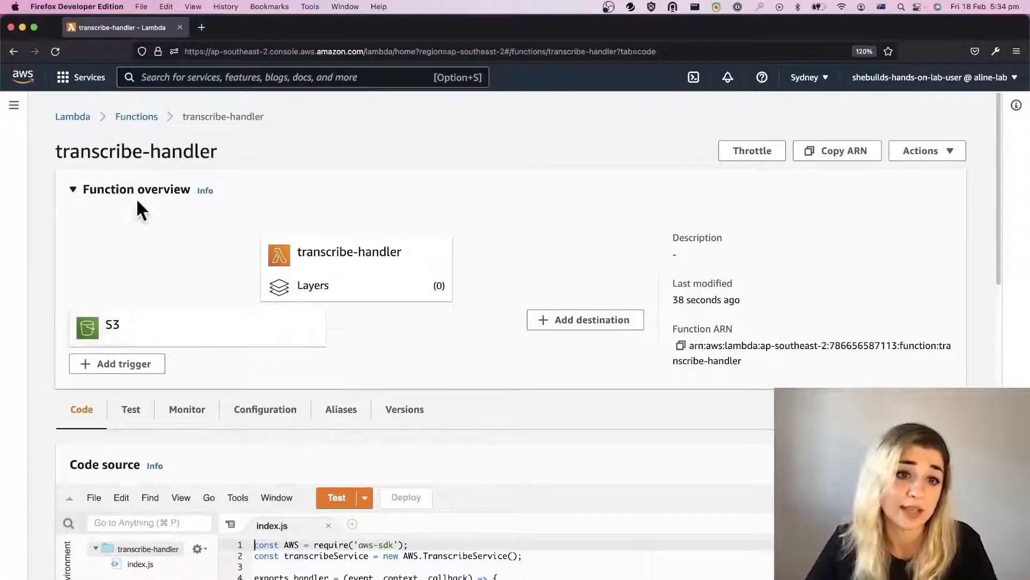
Step: Return to the S3 service and start an upload to the transcribe-she-builds bucket
click(200, 76)
text(S3)
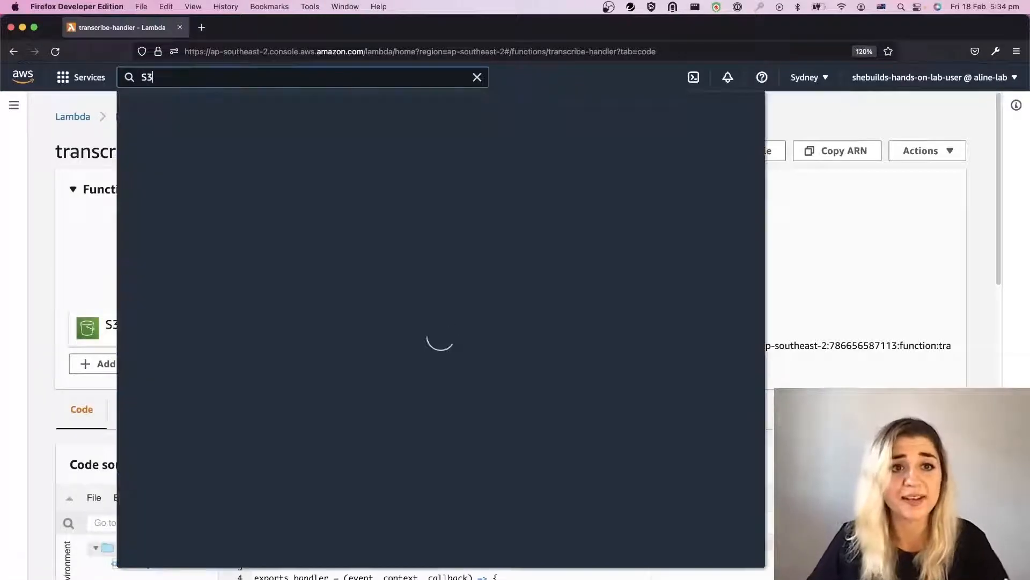
click(336, 182)
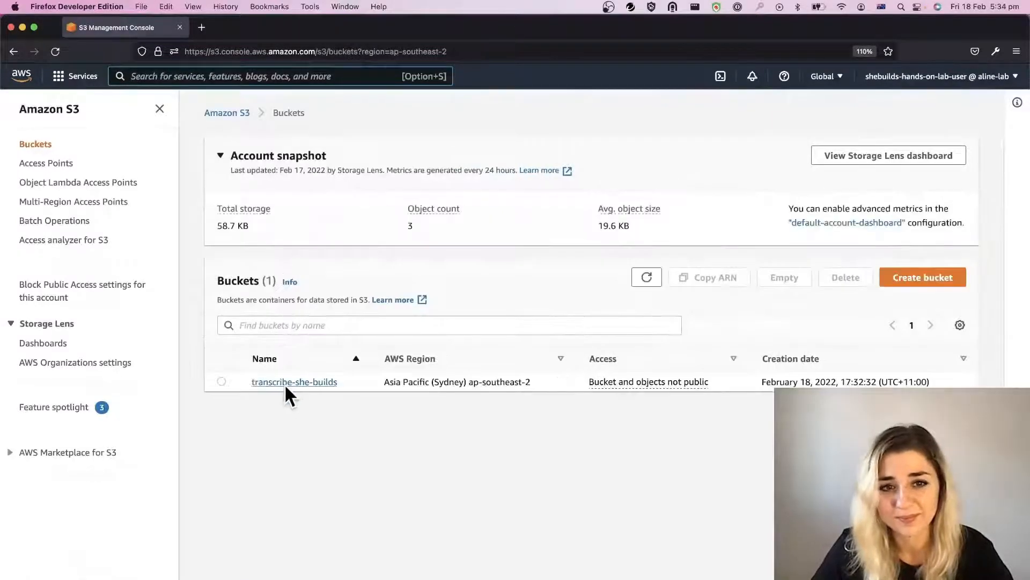
click(284, 383)
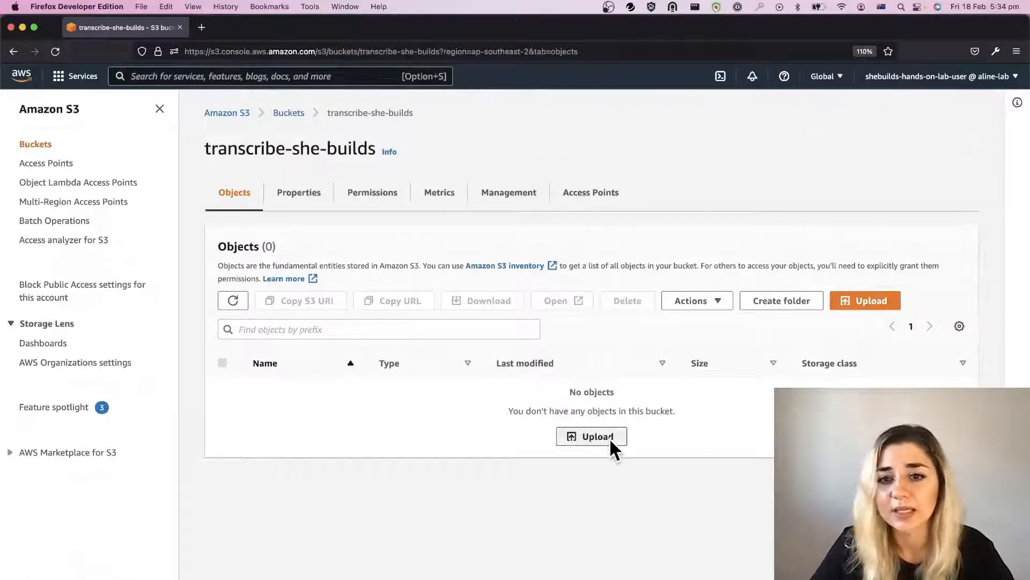
click(592, 436)
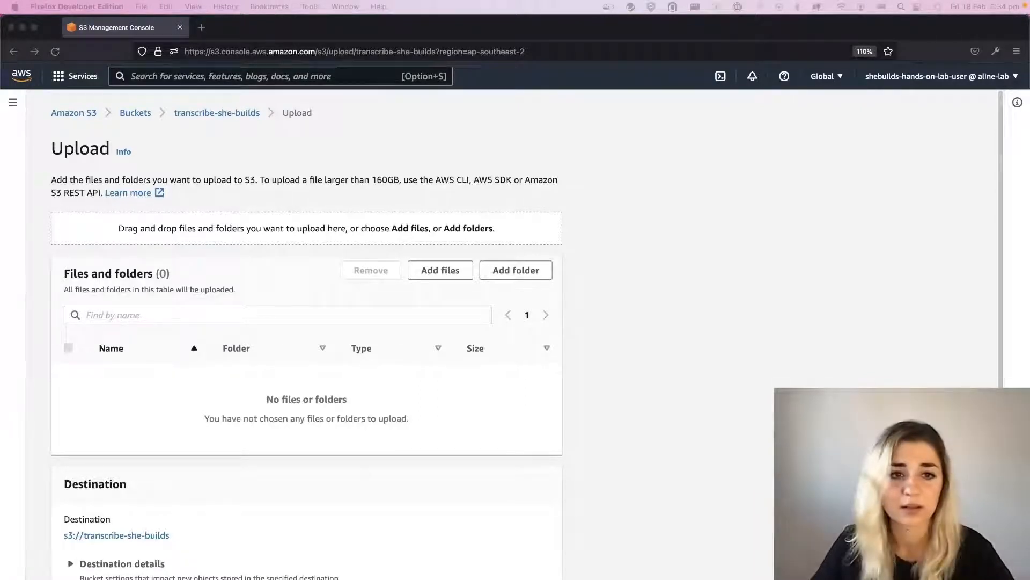
Step: Add the audio file Enjoy.mp3, upload it to the bucket and close the upload status page
drag(1029, 343, 627, 346)
scroll(437, 381, down, 2)
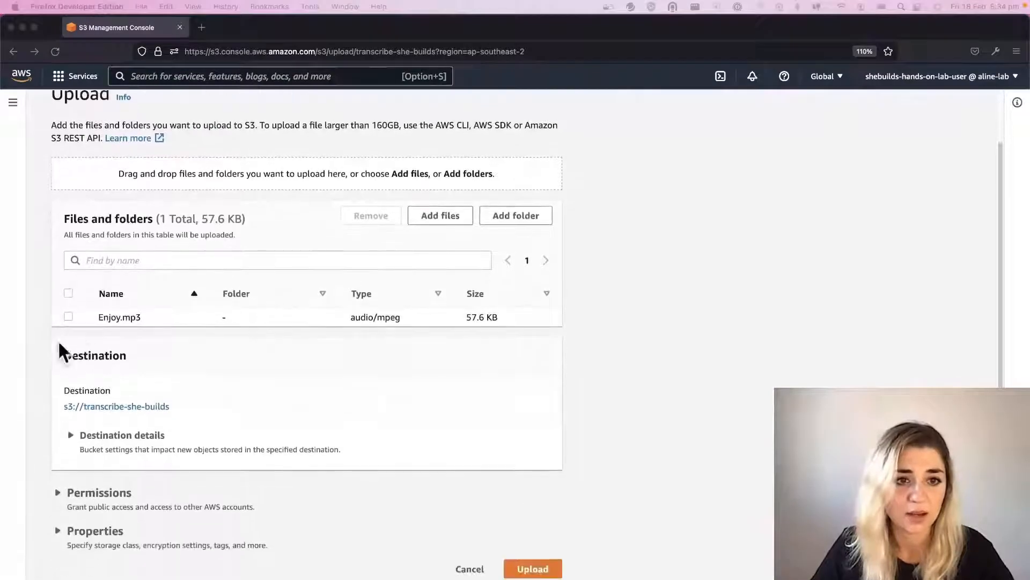
scroll(258, 424, down, 1)
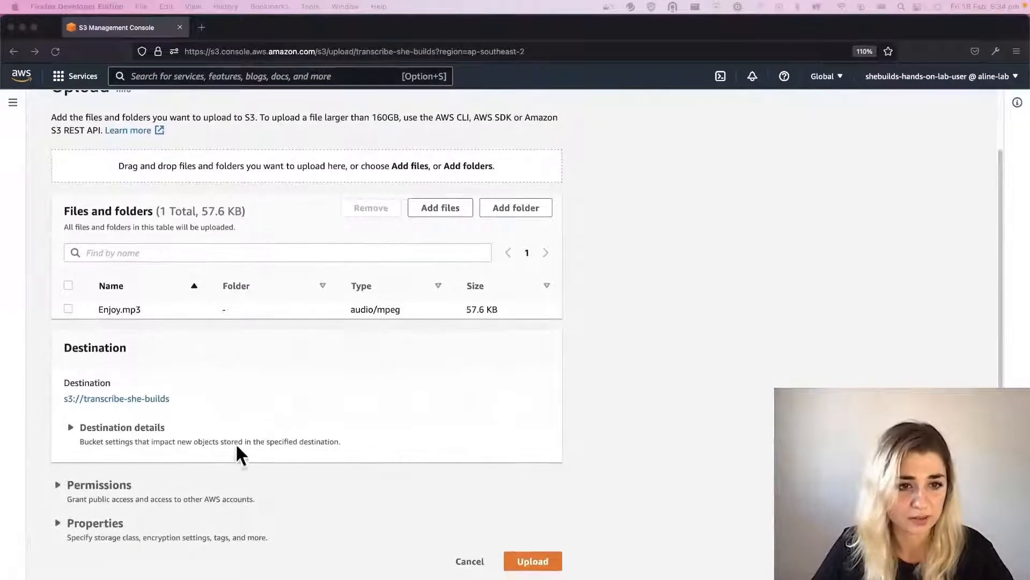
click(548, 559)
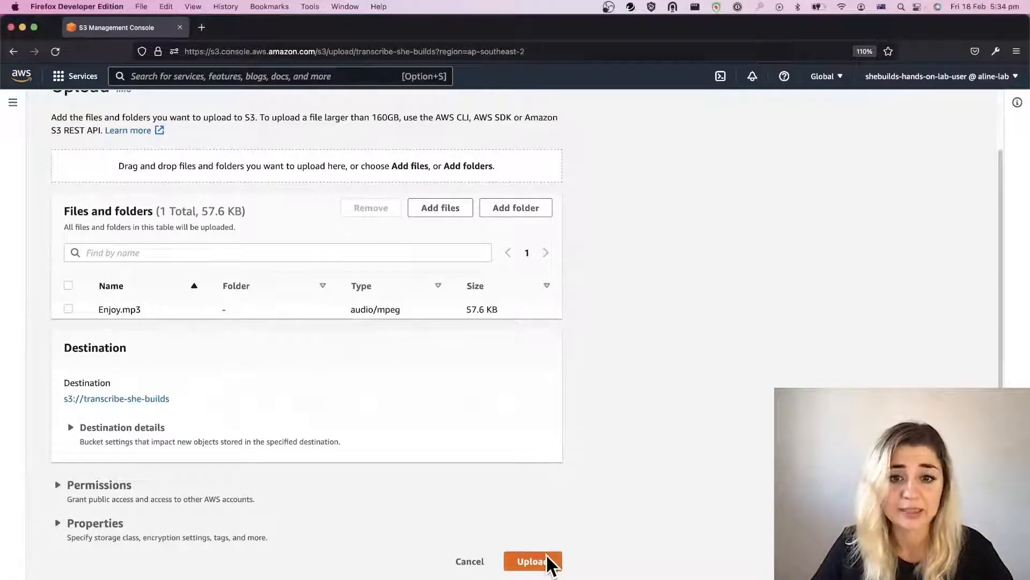
click(548, 562)
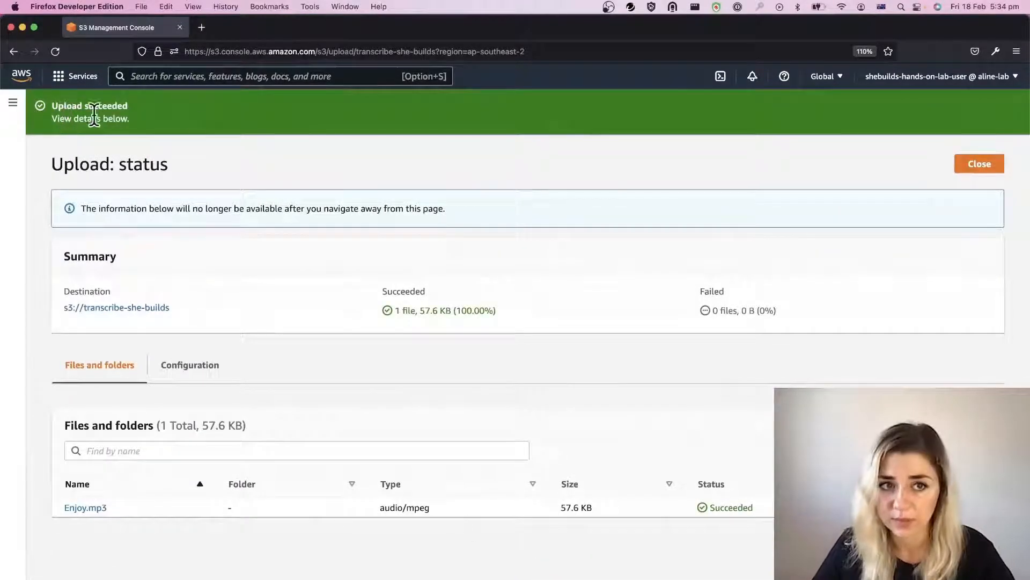
click(983, 169)
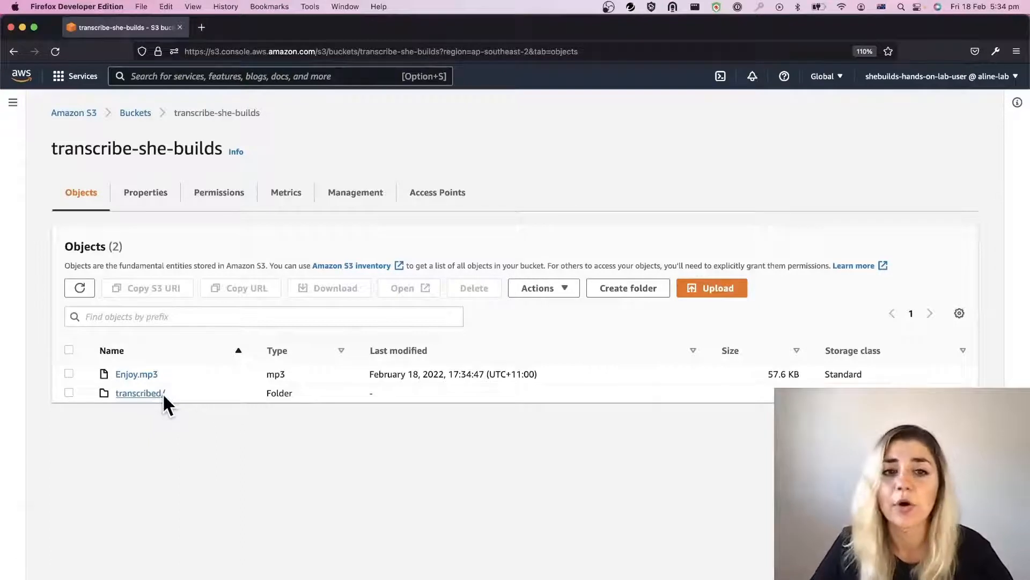
Step: Open CloudWatch in a new browser tab and open the log stream of the /aws/lambda/transcribe-handler log group
click(230, 67)
text(cloudwatch)
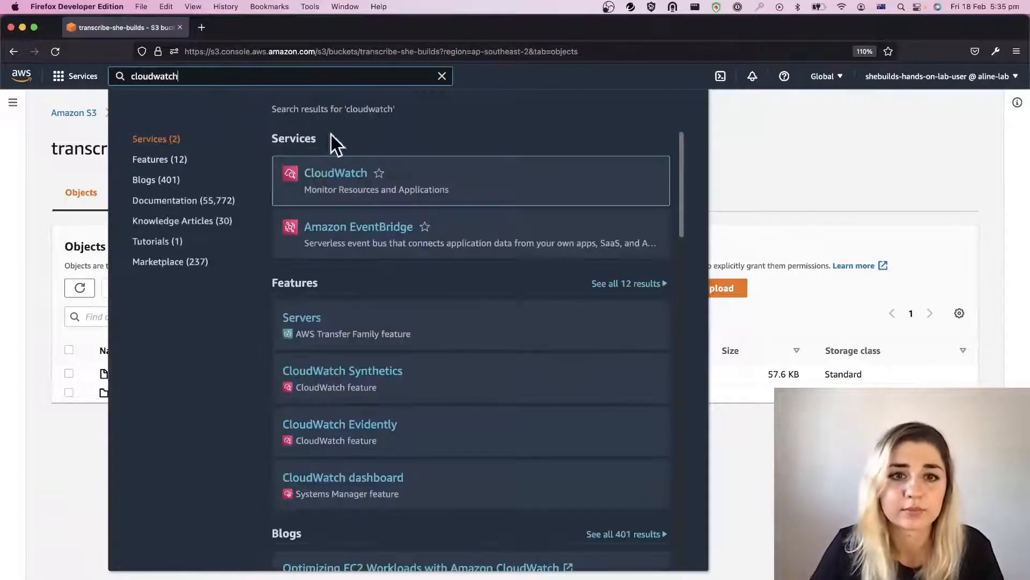
super+click(345, 172)
click(256, 29)
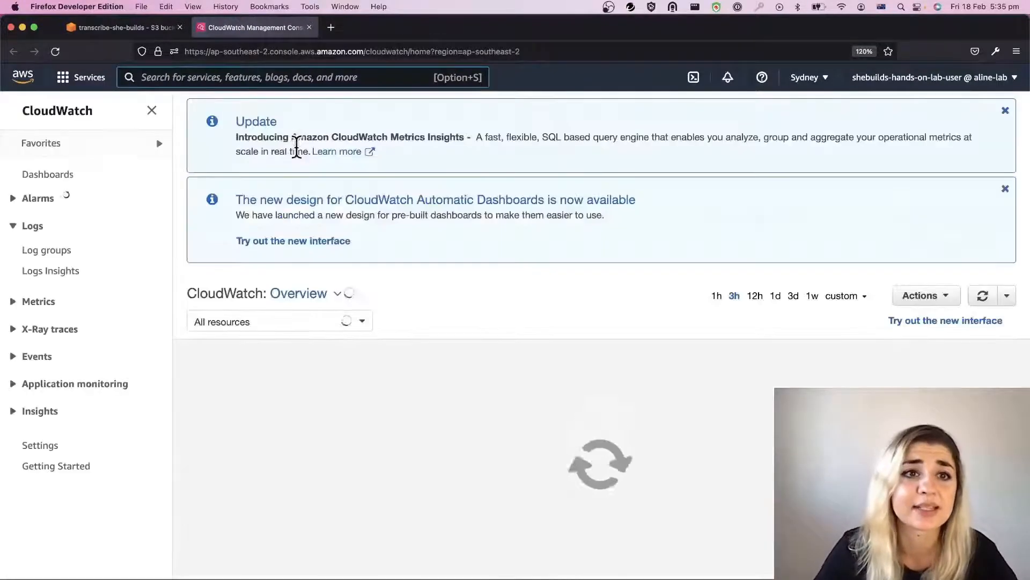
click(64, 252)
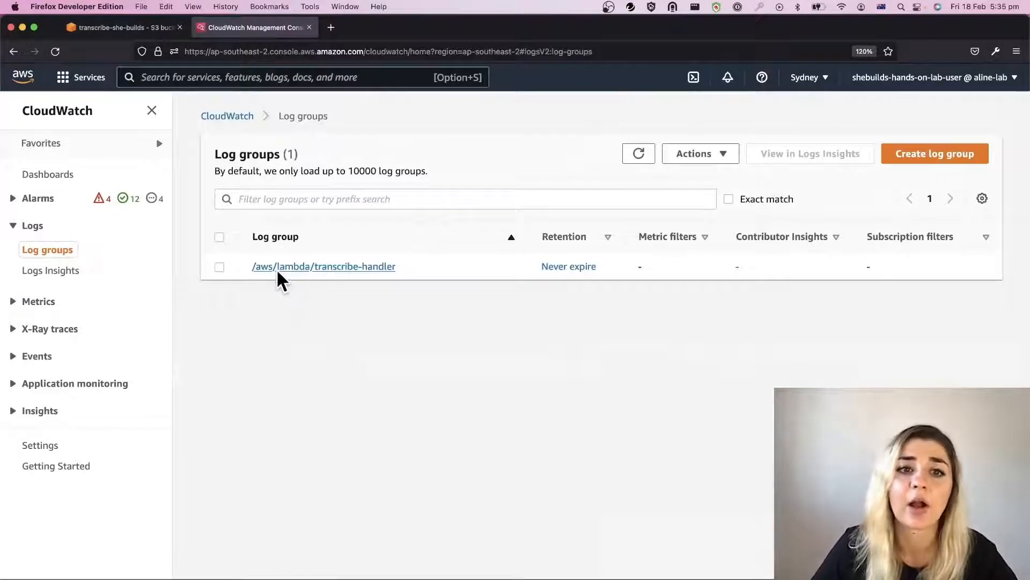
click(342, 267)
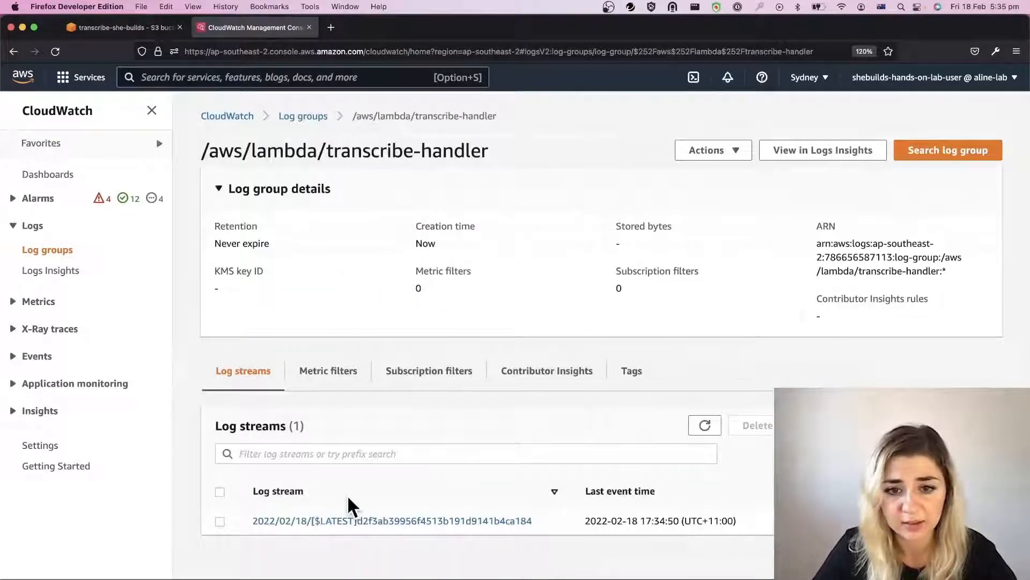
click(349, 523)
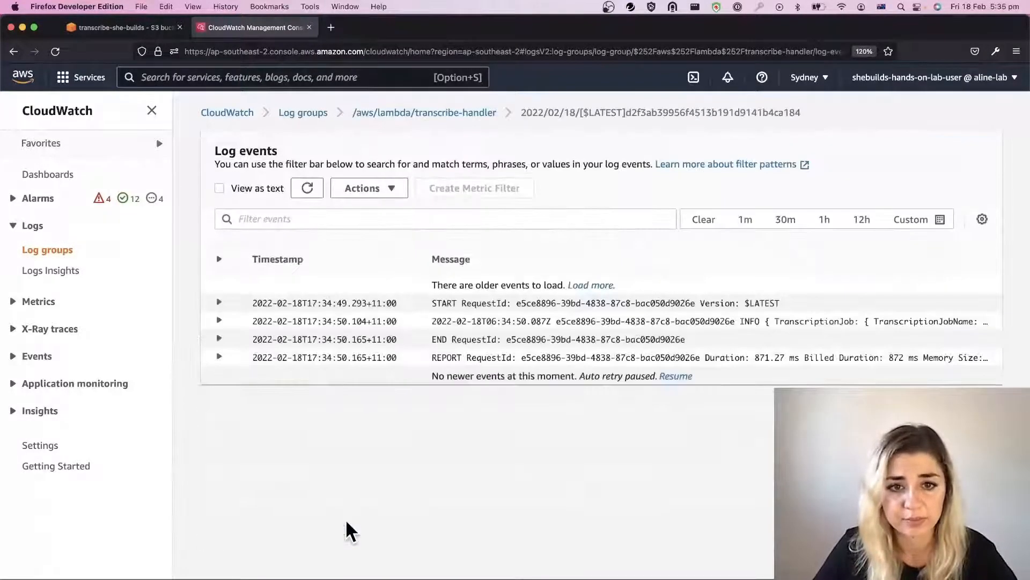
Step: Expand the transcription job, END and REPORT log events and examine the job's status, media format and run details
click(219, 320)
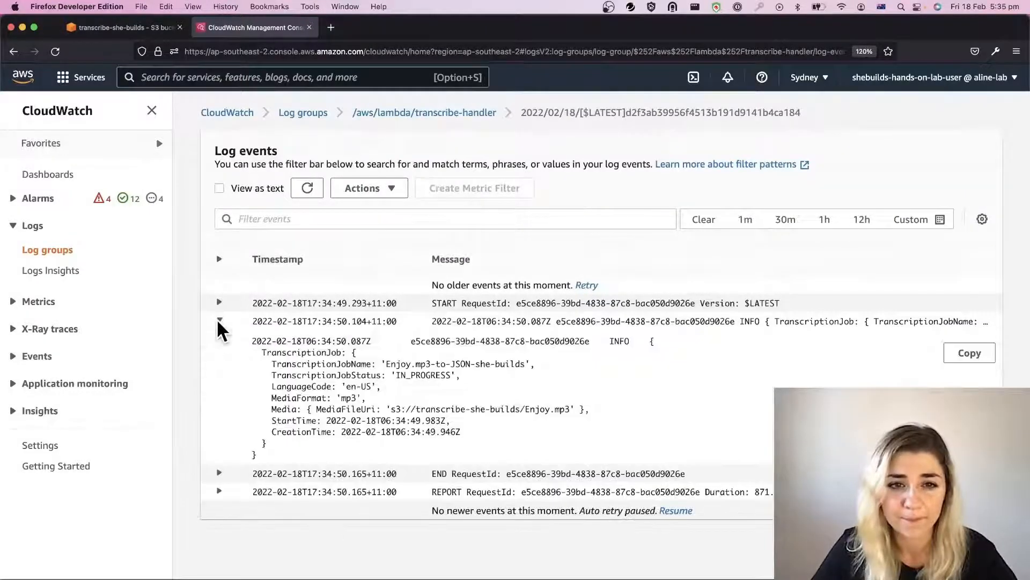
drag(652, 342, 652, 443)
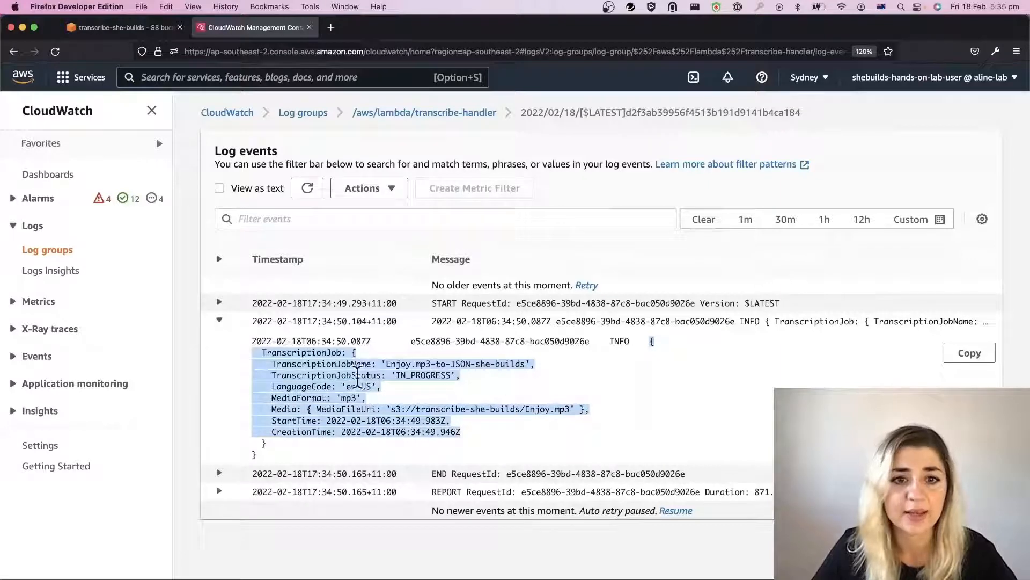
drag(271, 375, 465, 385)
click(462, 379)
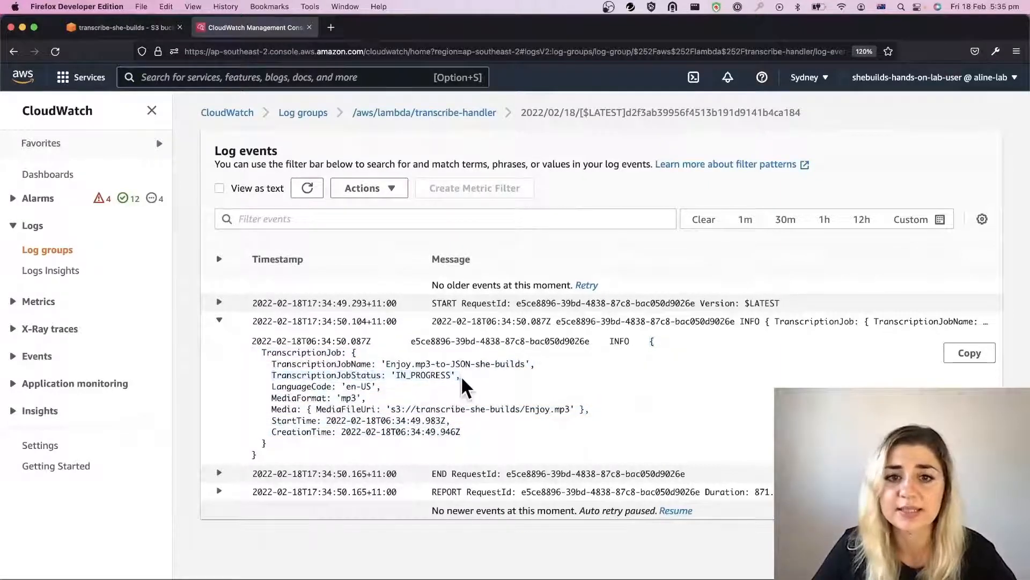
drag(262, 398, 395, 402)
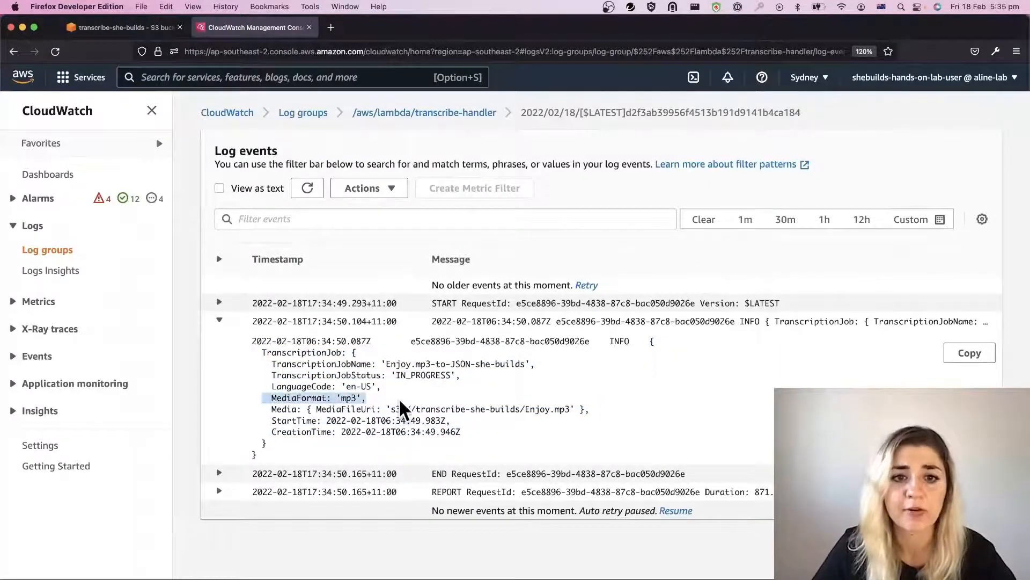
click(219, 474)
click(220, 525)
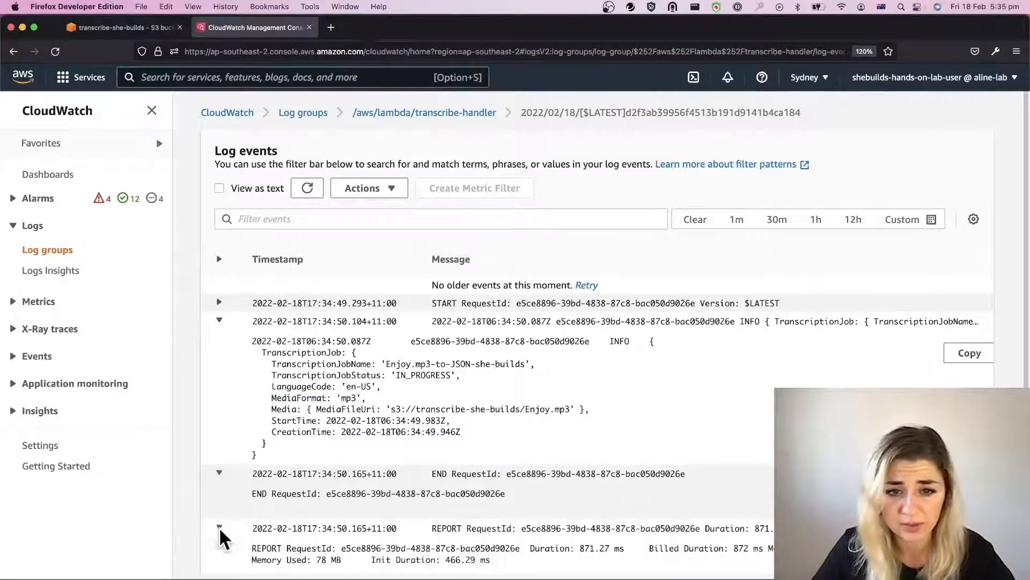
scroll(470, 412, down, 1)
scroll(466, 397, up, 1)
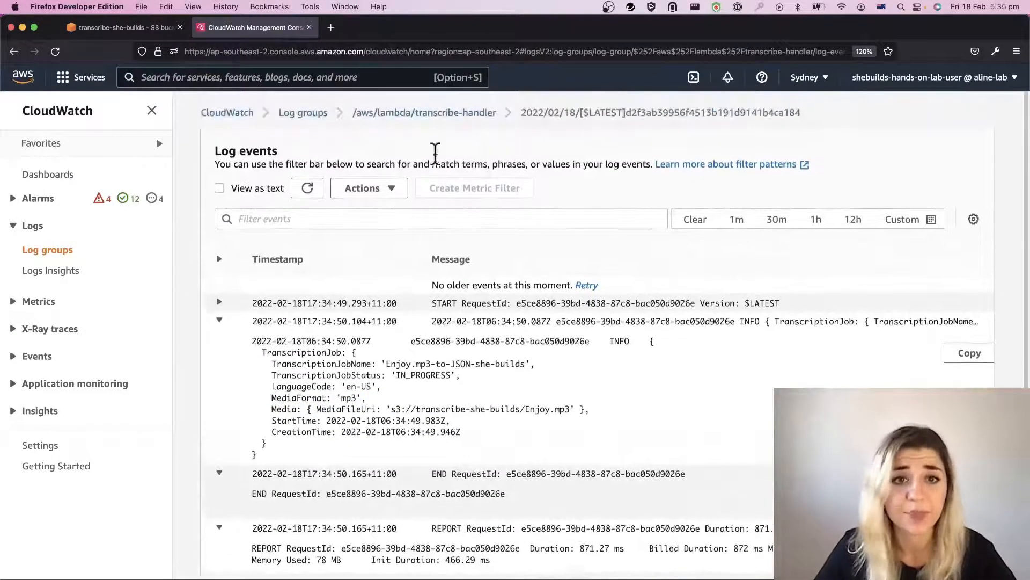
Step: Switch to Amazon Transcribe and open the details of the Enjoy.mp3-to-JSON-she-builds transcription job
click(365, 75)
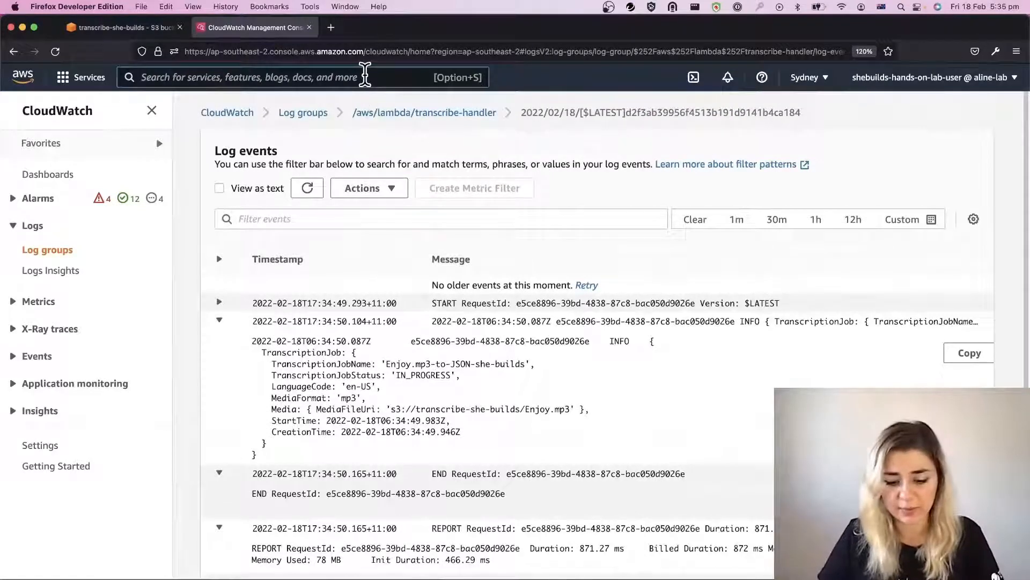
text(transcru)
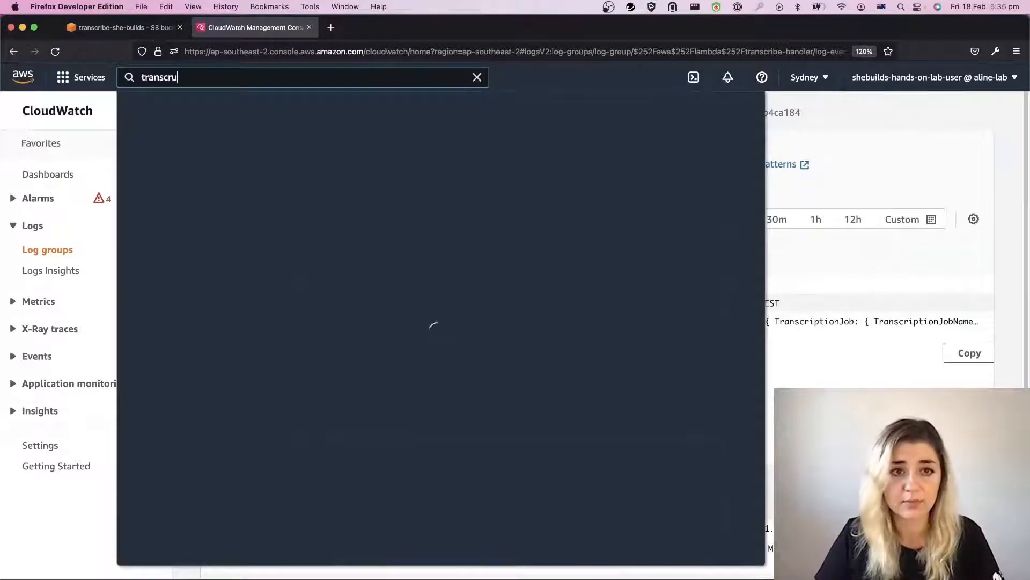
key(BackSpace)
text(ibe)
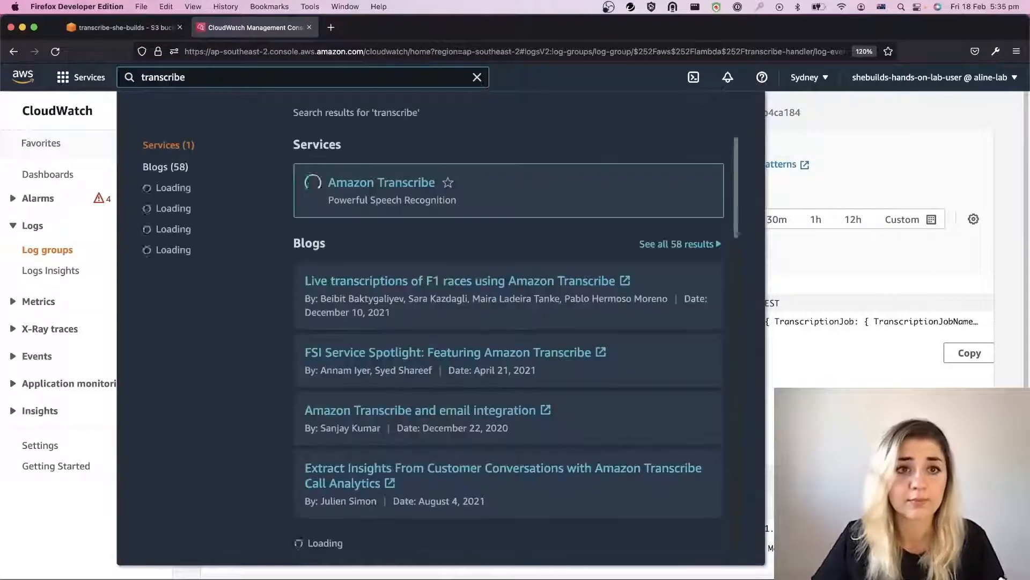
click(376, 182)
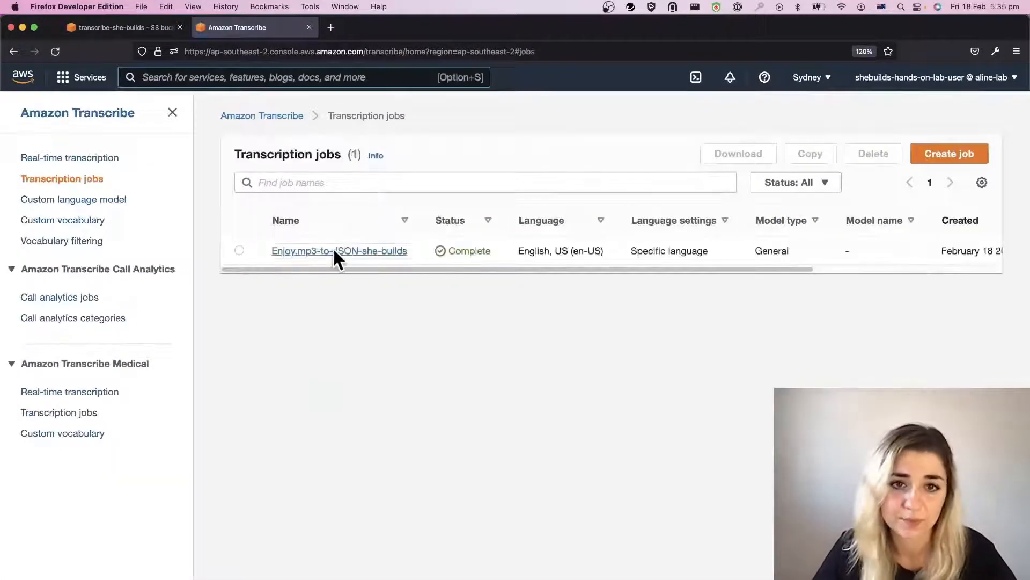
click(332, 248)
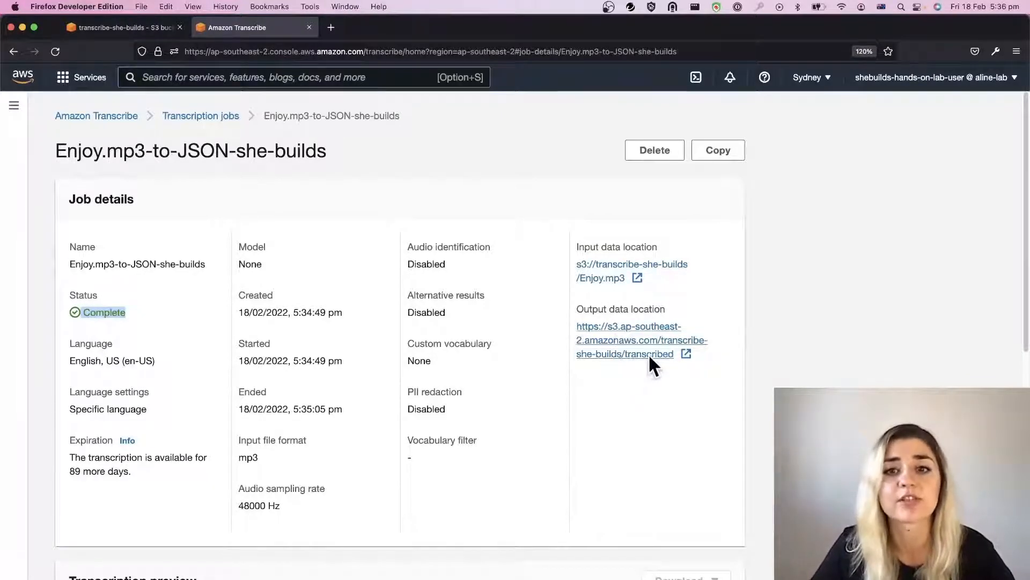
Step: Return to the S3 bucket, refresh its objects and open Enjoy.mp3-transcribed.json in the transcribed folder
click(95, 25)
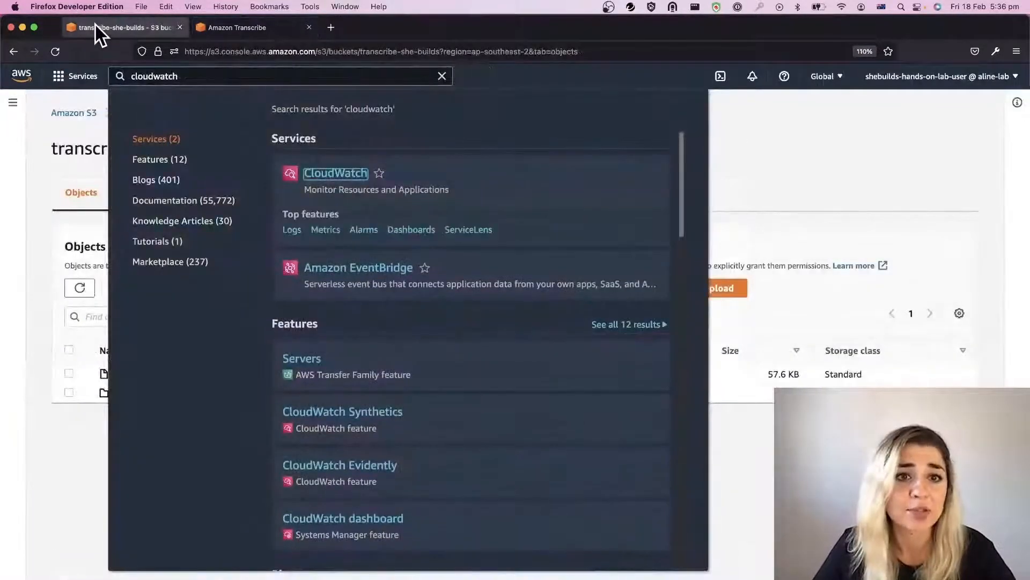
click(59, 225)
click(82, 289)
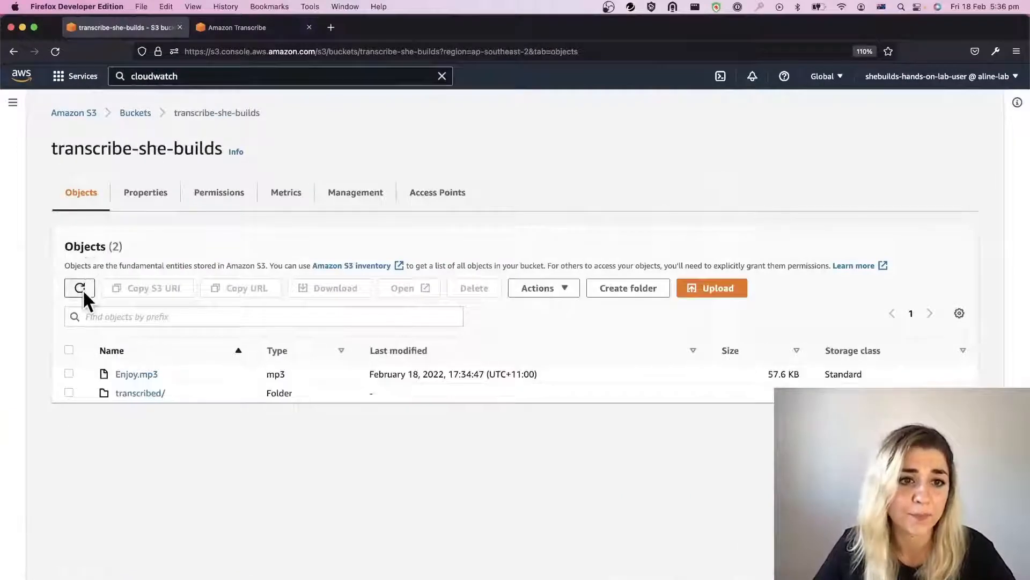
click(124, 392)
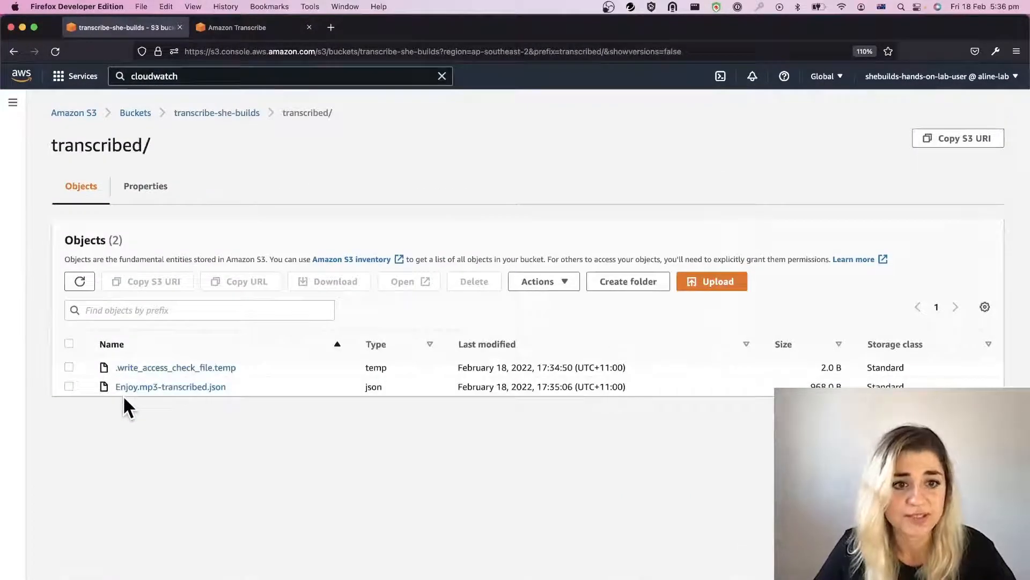
click(179, 387)
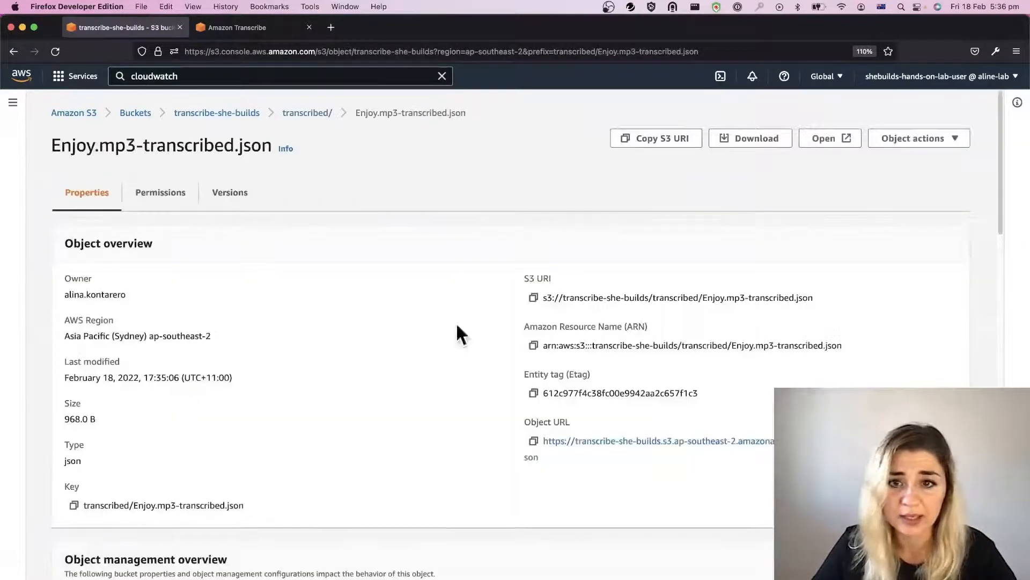
Step: Download Enjoy.mp3-transcribed.json from the S3 bucket and switch to Visual Studio Code to view it
click(763, 138)
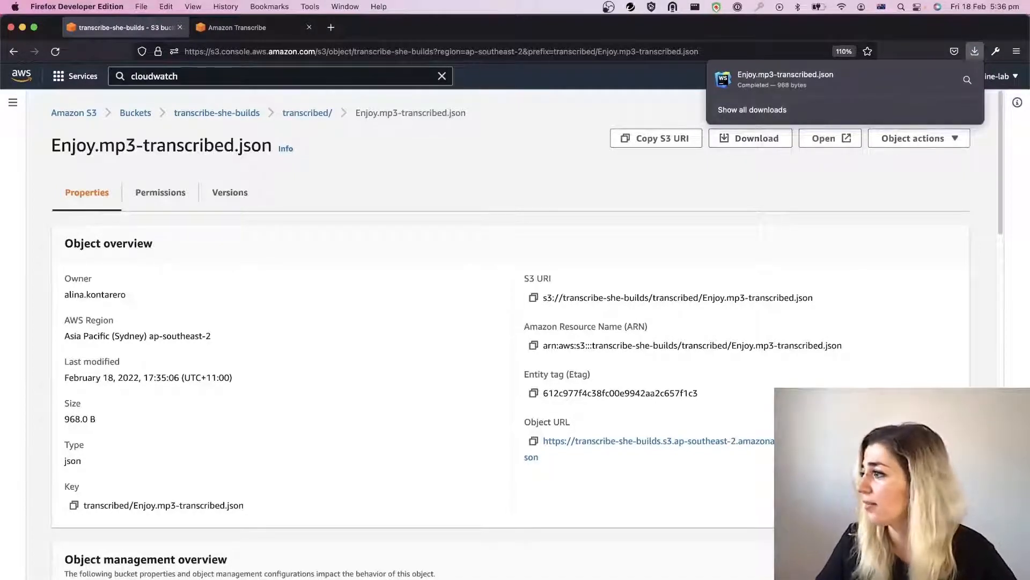
key(super+Tab)
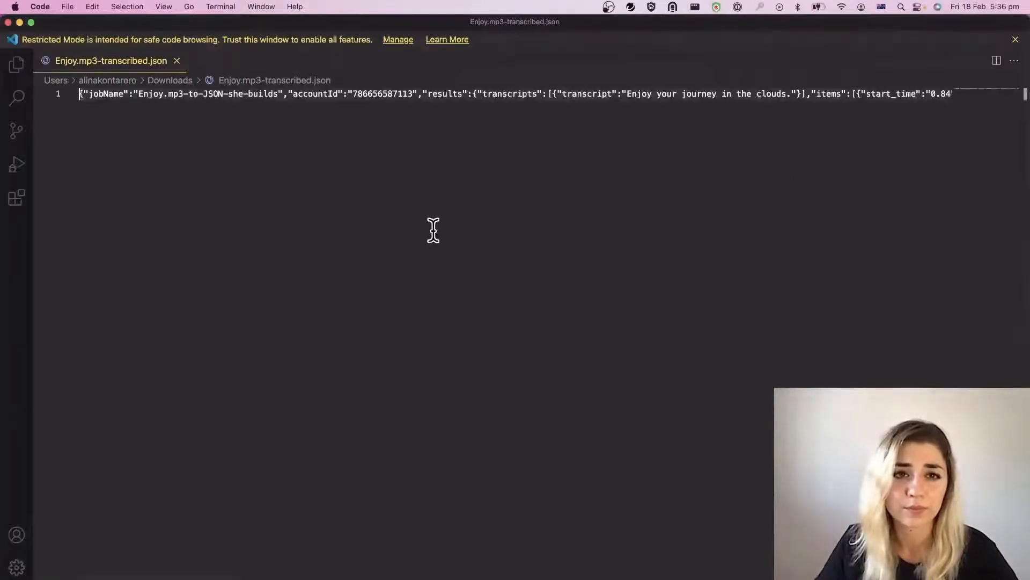
right_click(402, 208)
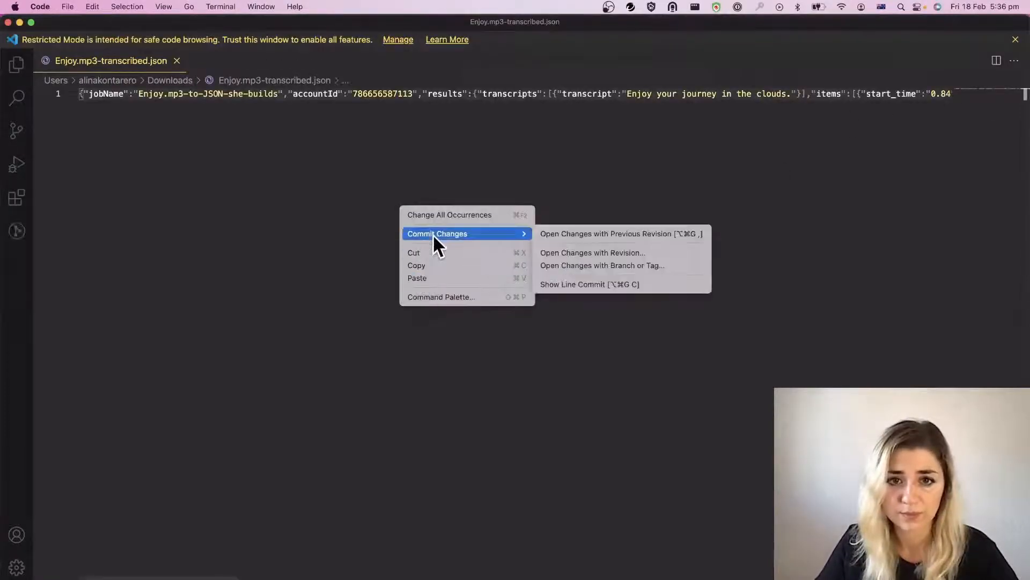
click(283, 240)
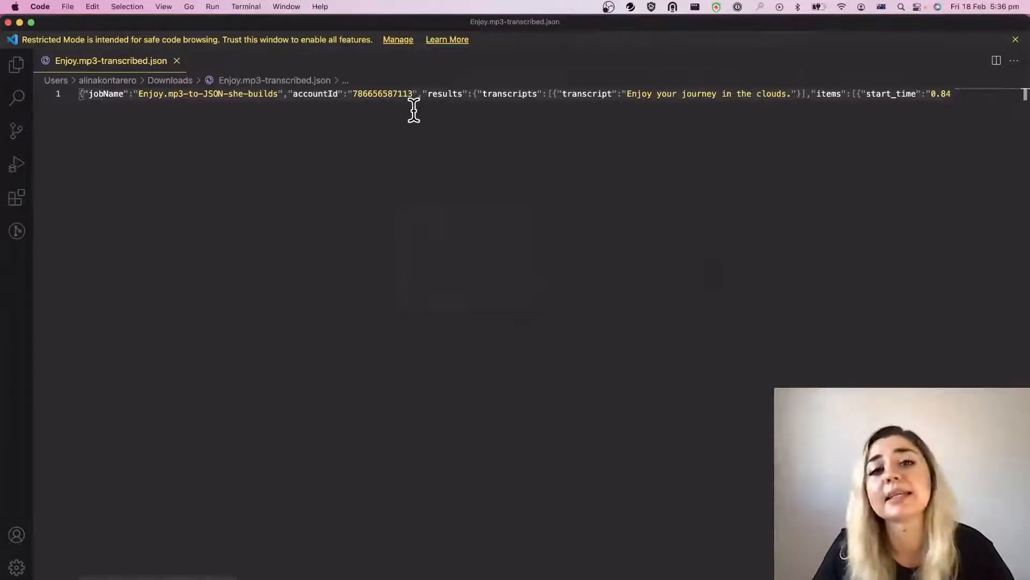
Step: Locate and select the transcript sentence in the JSON file and enlarge the editor's display by two zoom levels
click(527, 98)
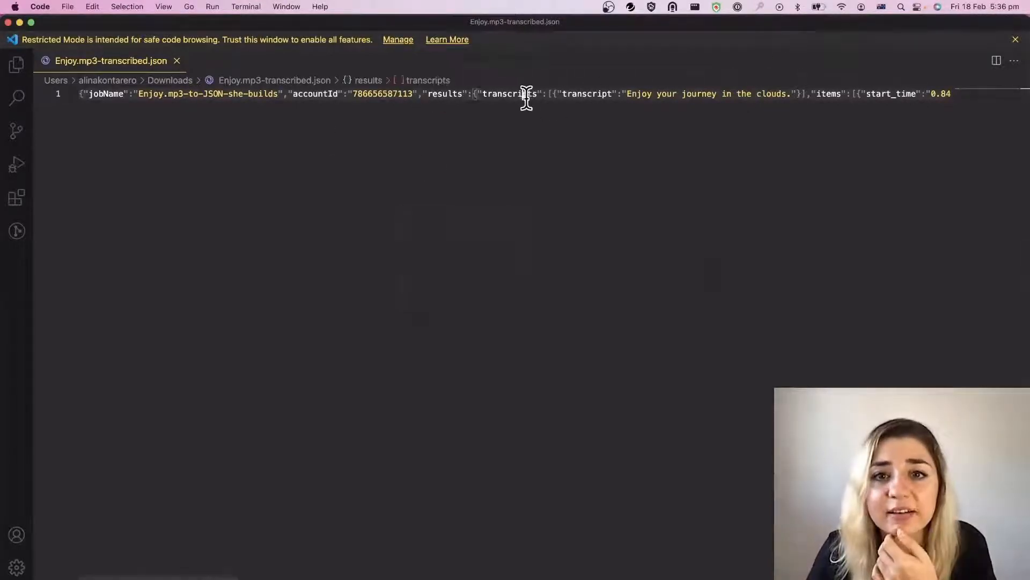
click(561, 98)
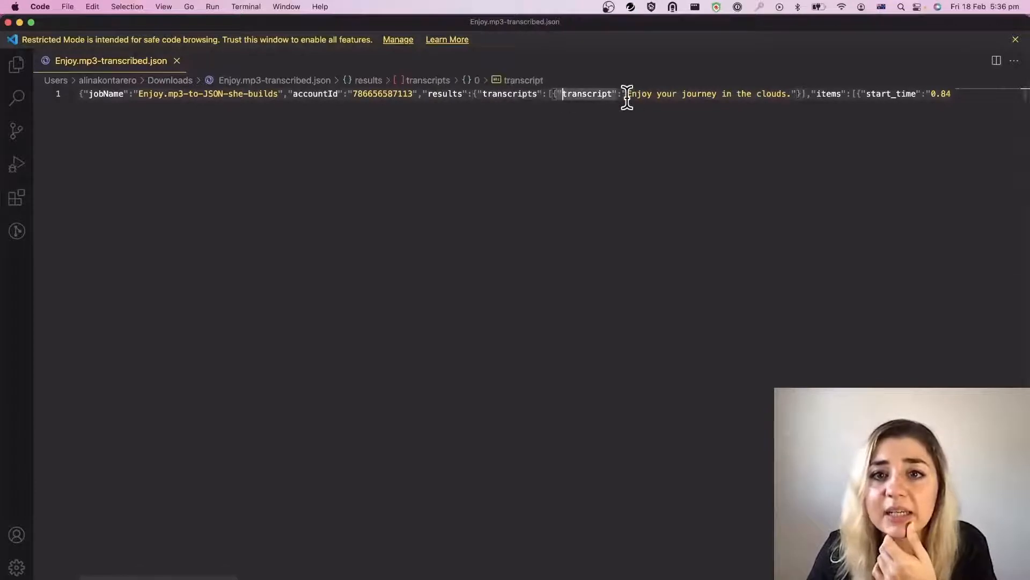
drag(627, 98, 787, 93)
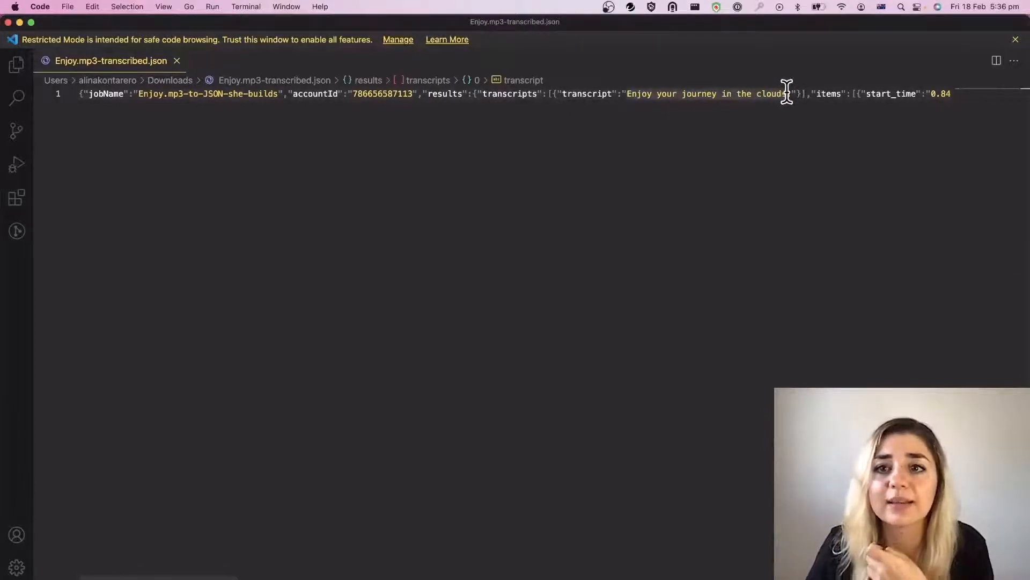
key(super+equal)
key(super+equal)
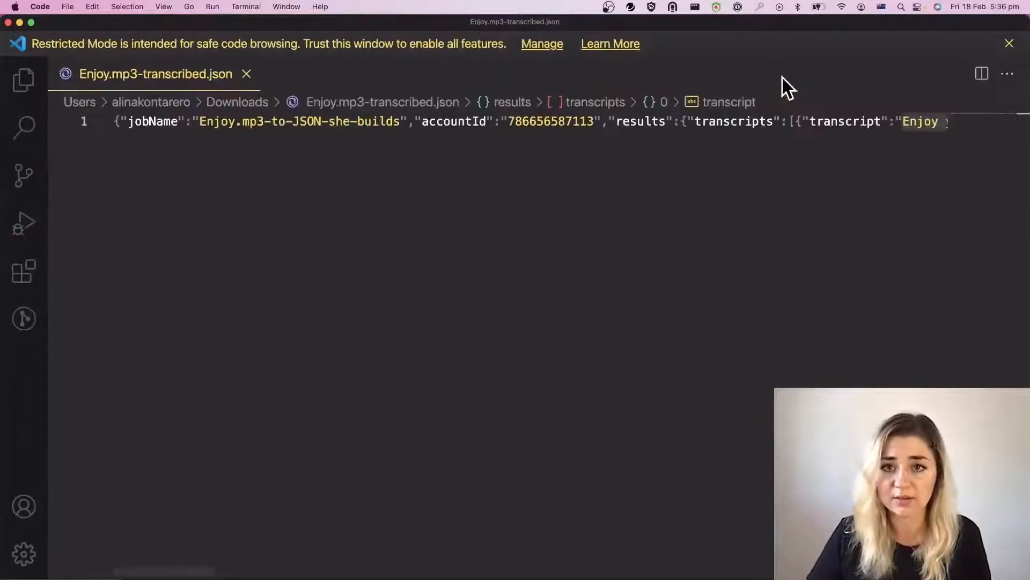
Step: Insert a line break before the last alternatives entry, the punctuation item, at the end of the JSON line
click(784, 146)
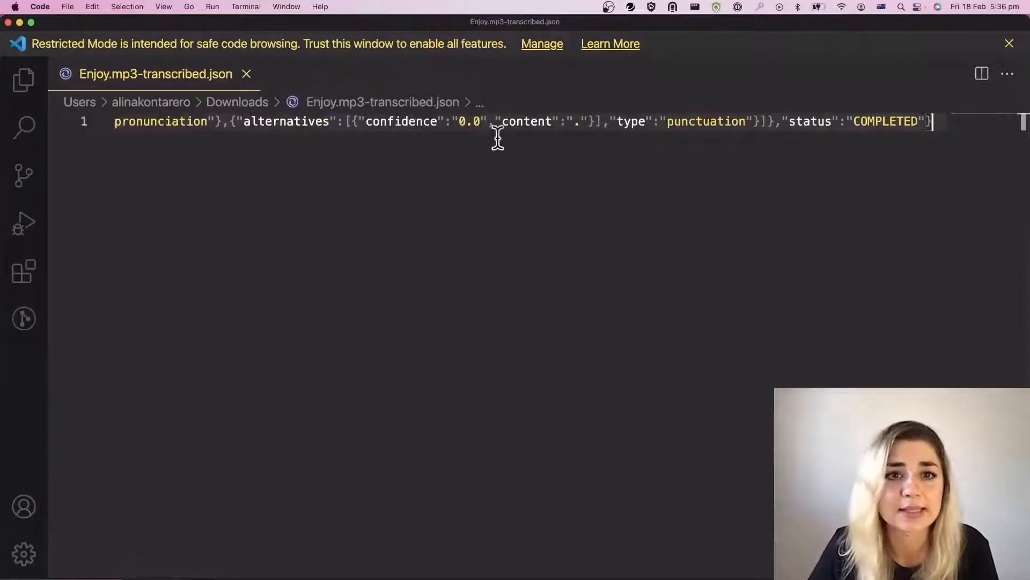
click(248, 134)
click(221, 123)
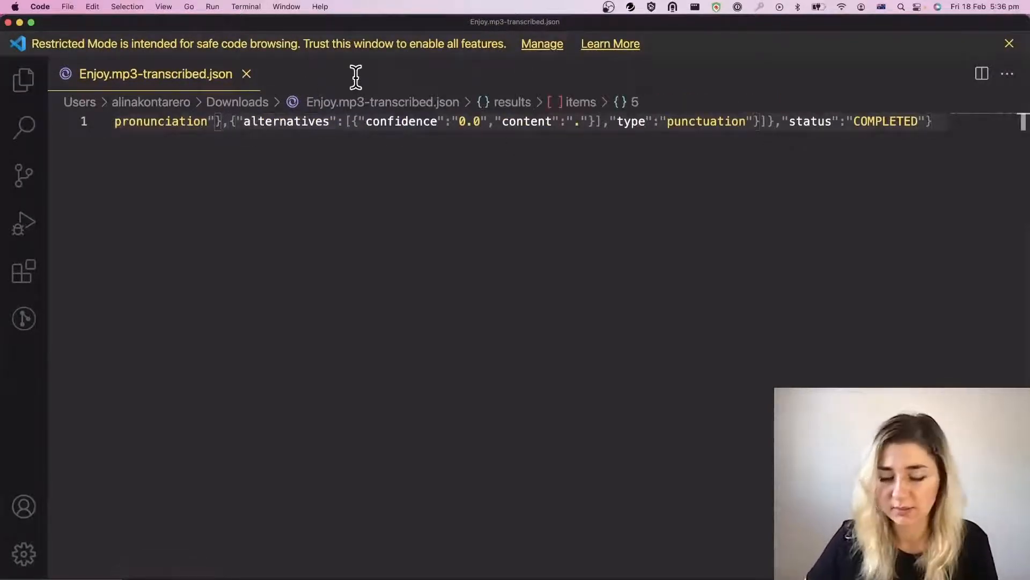
key(Return)
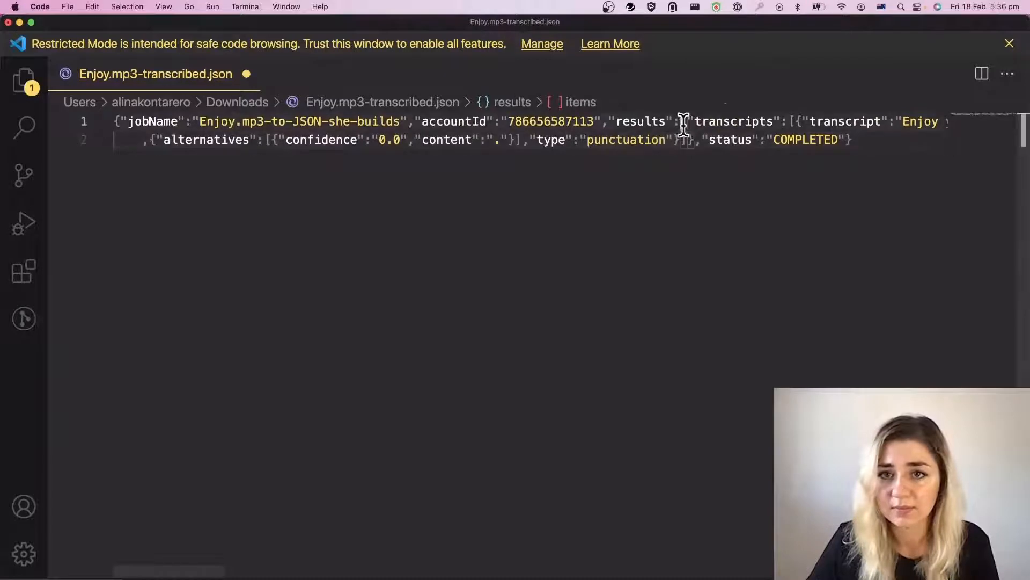
Step: Set the transcripts array apart on its own line with blank lines before and after it, and select that line
click(681, 121)
key(Return)
key(Return)
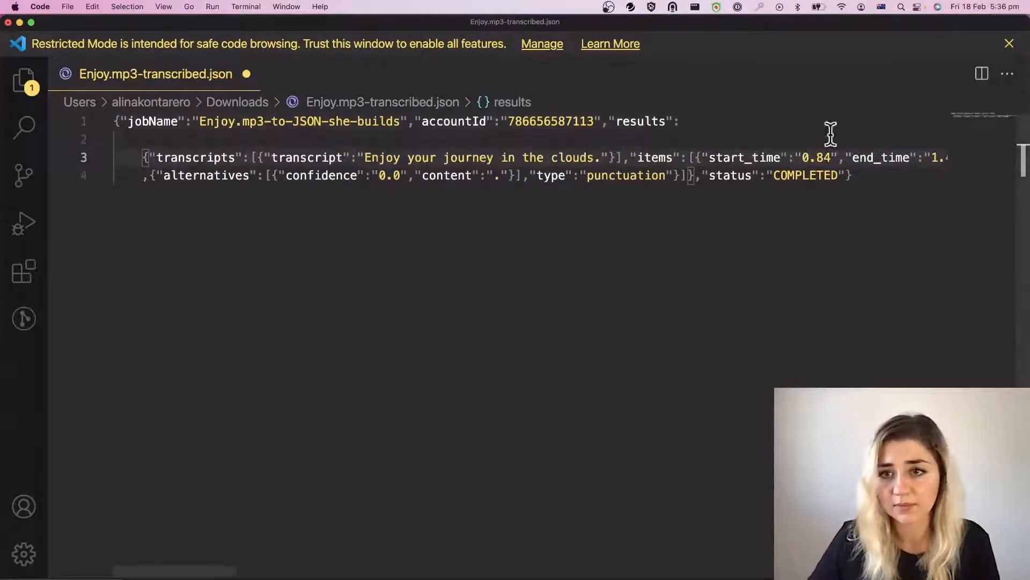
click(622, 158)
key(Return)
key(Return)
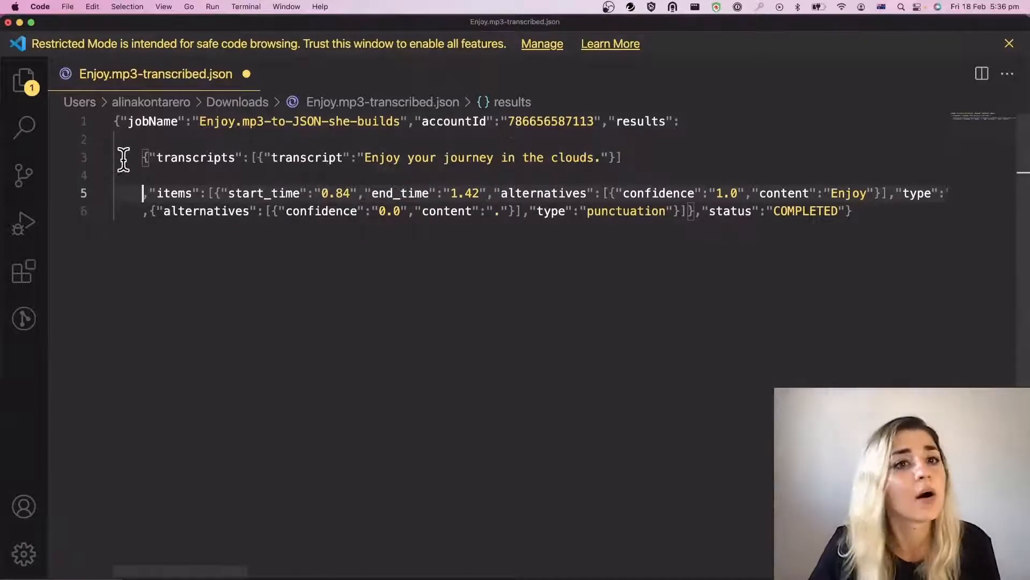
click(141, 157)
drag(141, 157, 632, 157)
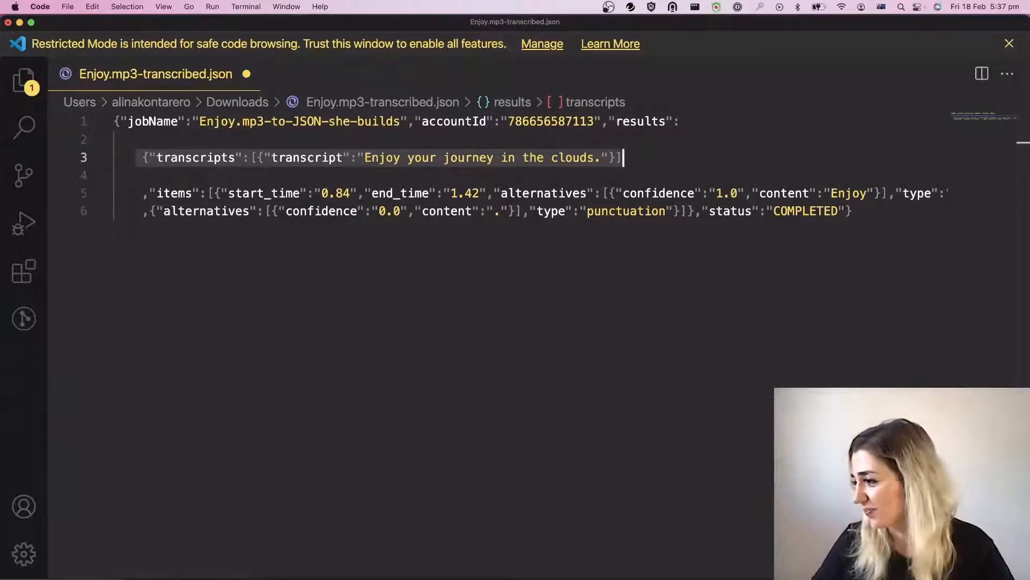
key(super+Tab)
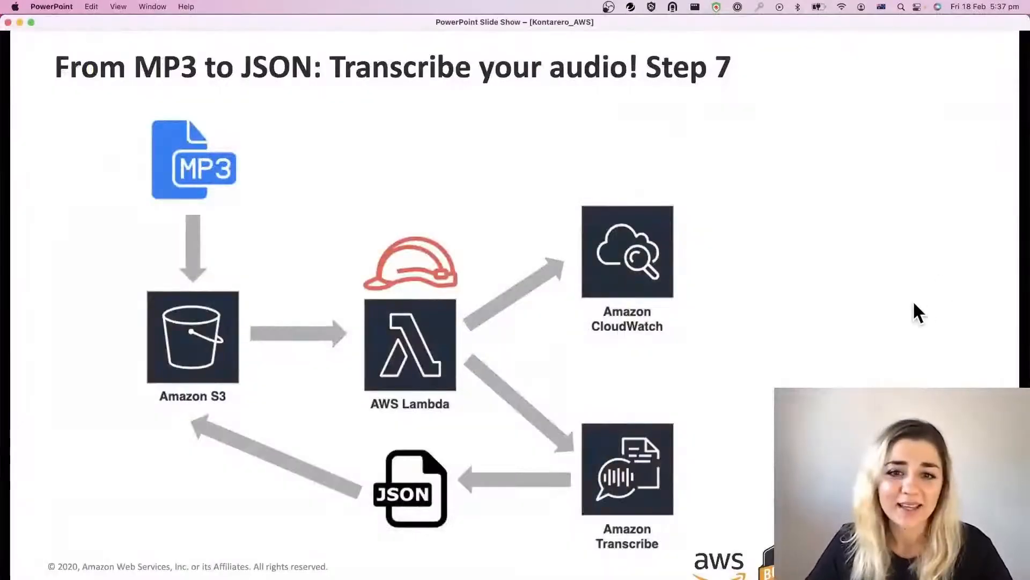
key(Right)
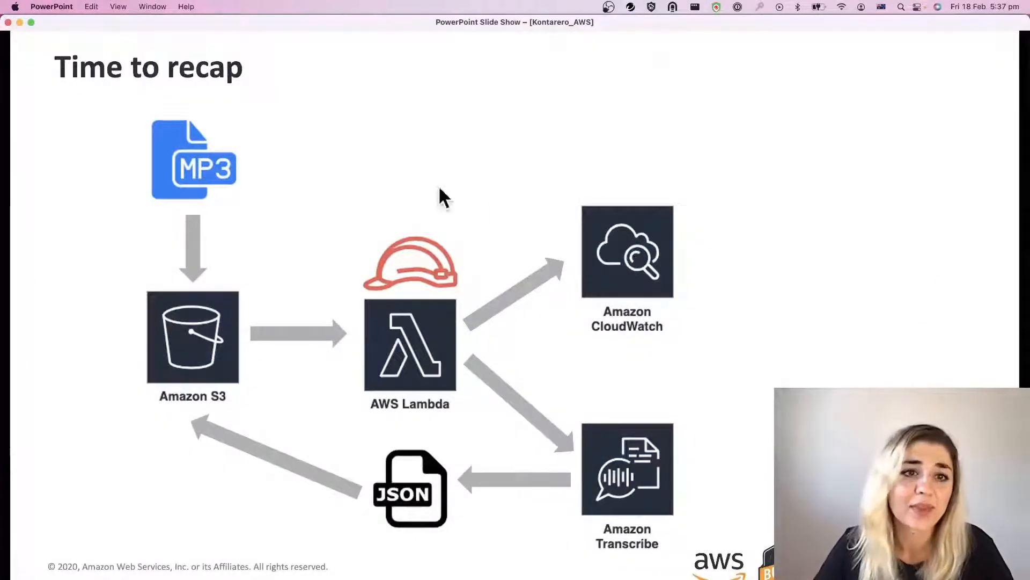